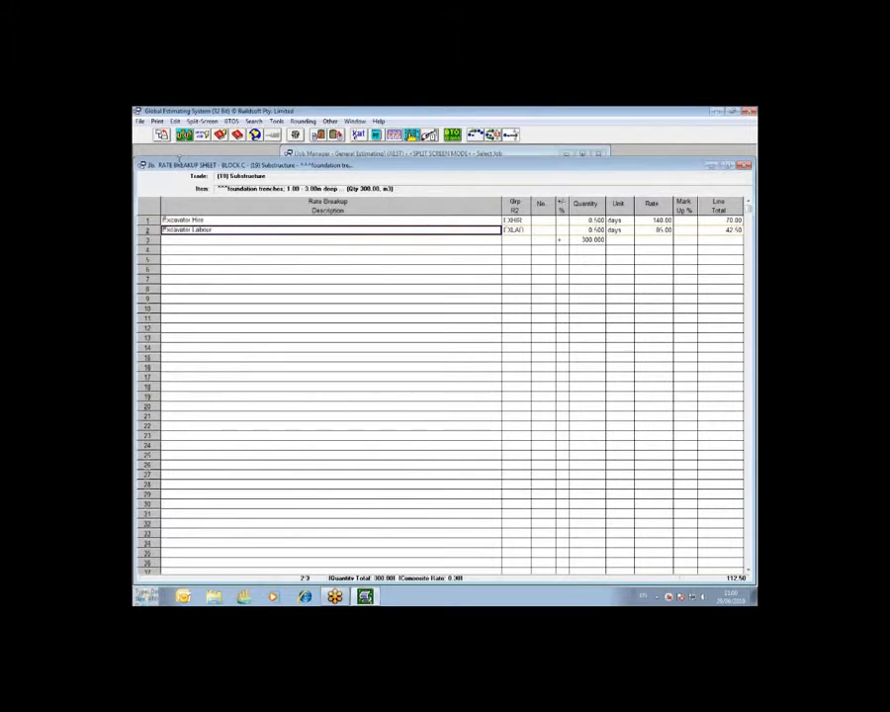
Return to the Substructure trade breakup and review the group code and rate of the 20N20 concrete in blinding item 2M
left_click(162, 135)
scroll(593, 470, "down", 1)
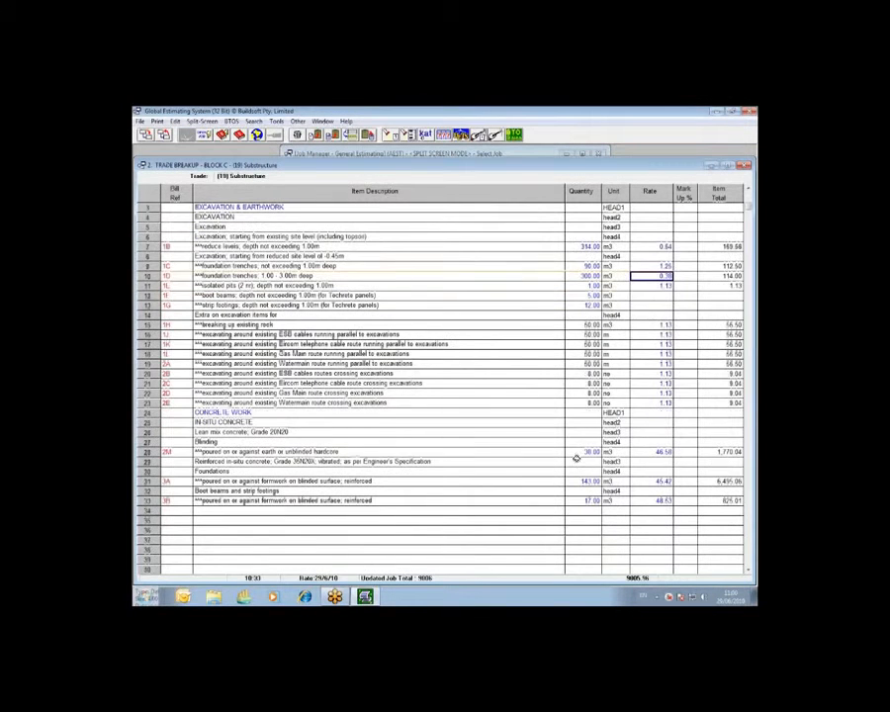
double_click(658, 452)
left_click(516, 220)
left_click(485, 222)
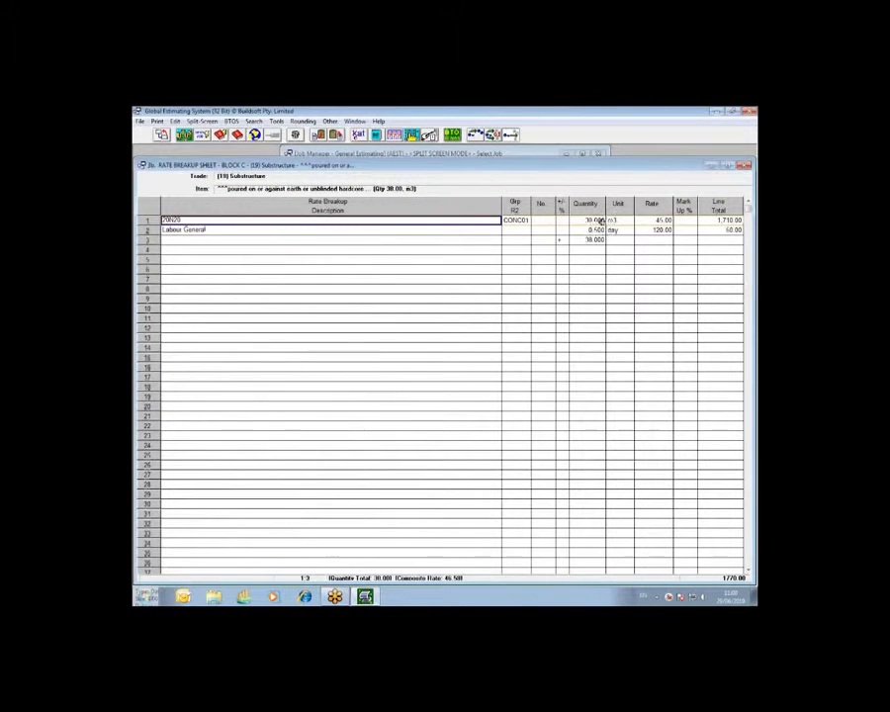
left_click(648, 220)
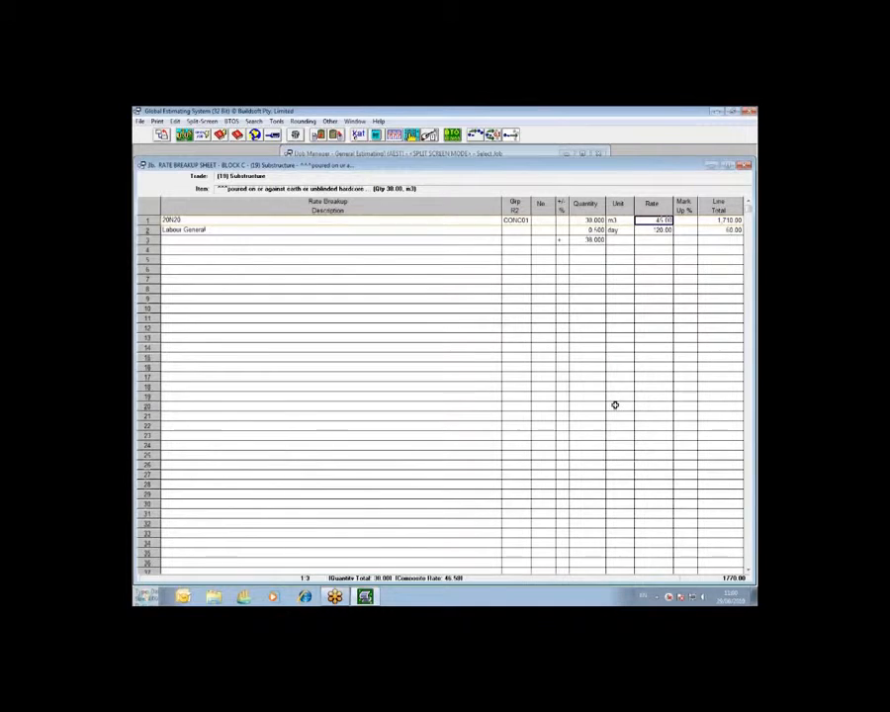
left_click(162, 135)
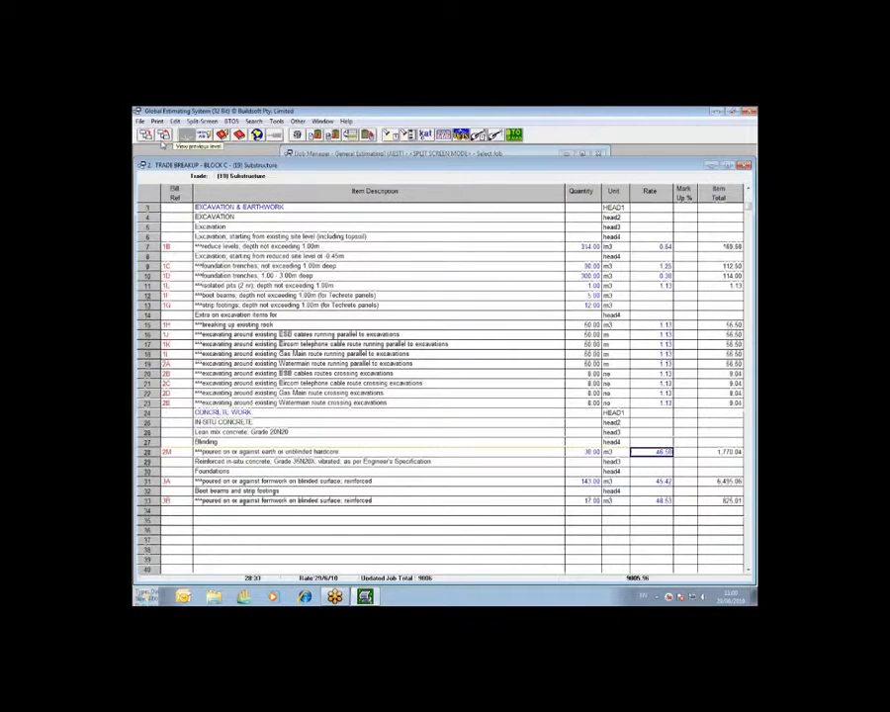
Return to the job list and copy the BLOCK C job under the name BLOCK C PRE CHANGE
left_click(162, 135)
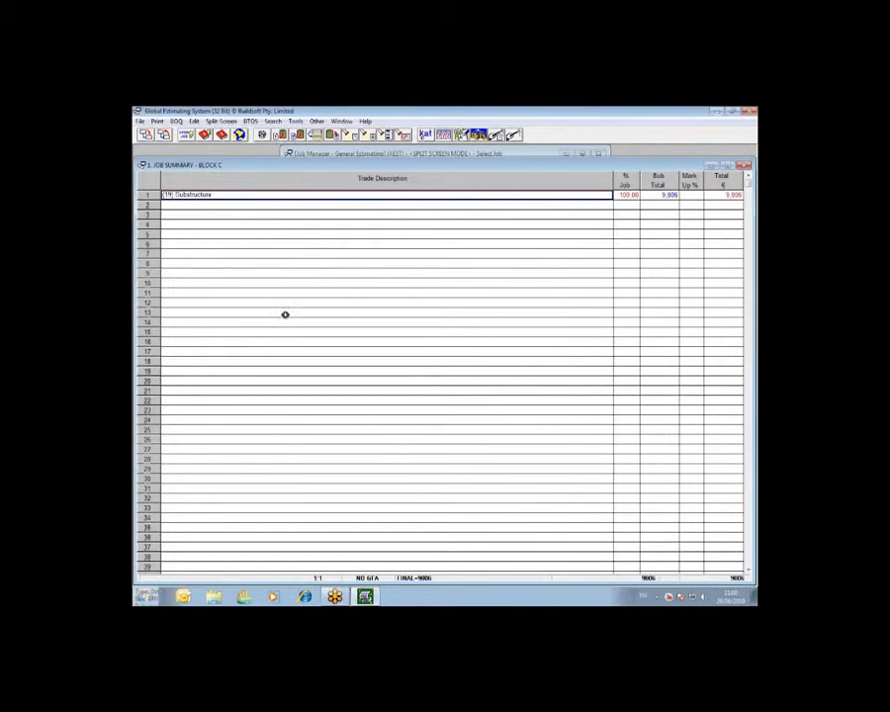
left_click(164, 136)
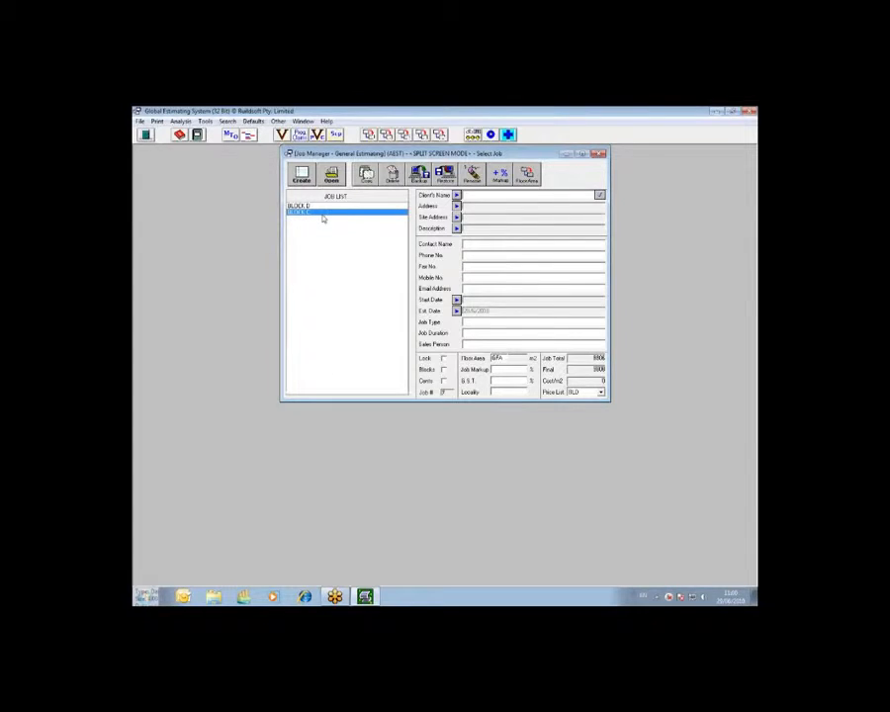
left_click(366, 176)
left_click(449, 334)
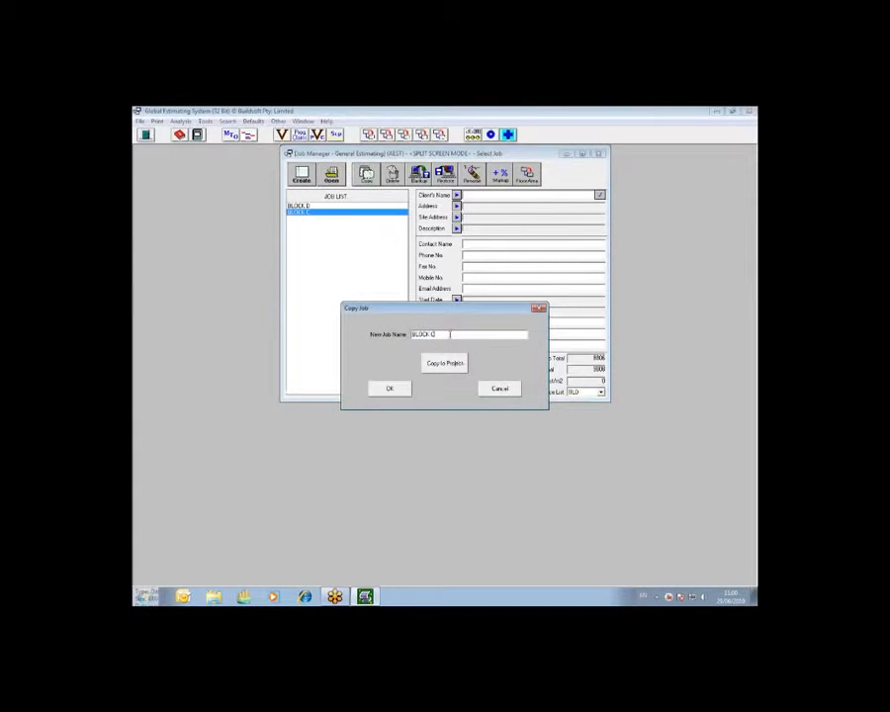
type("PRE CHANGE")
left_click(396, 390)
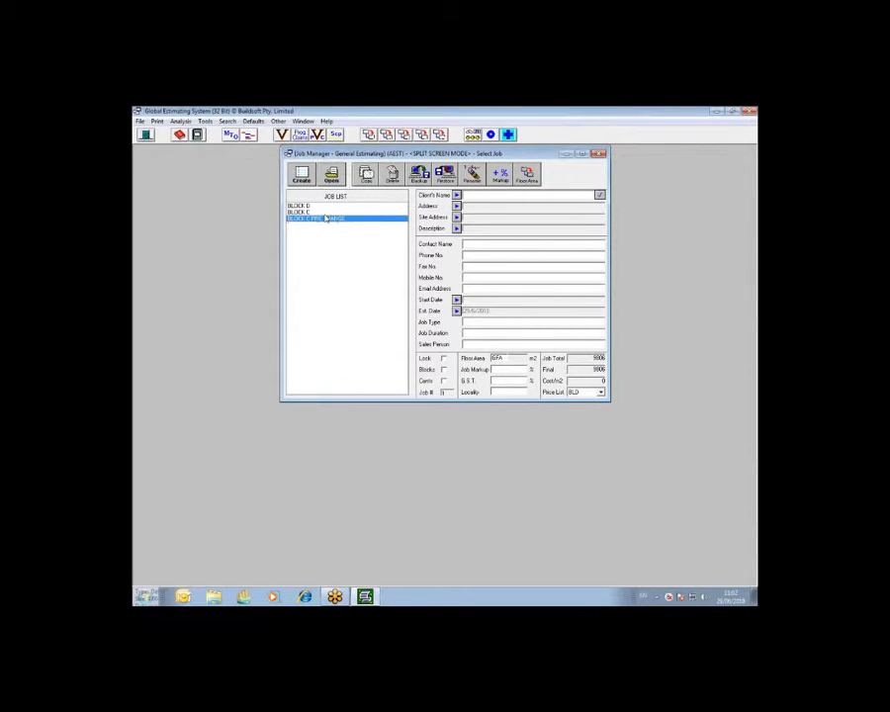
Reopen the original BLOCK C job and go into its Substructure trade breakup
left_click(307, 212)
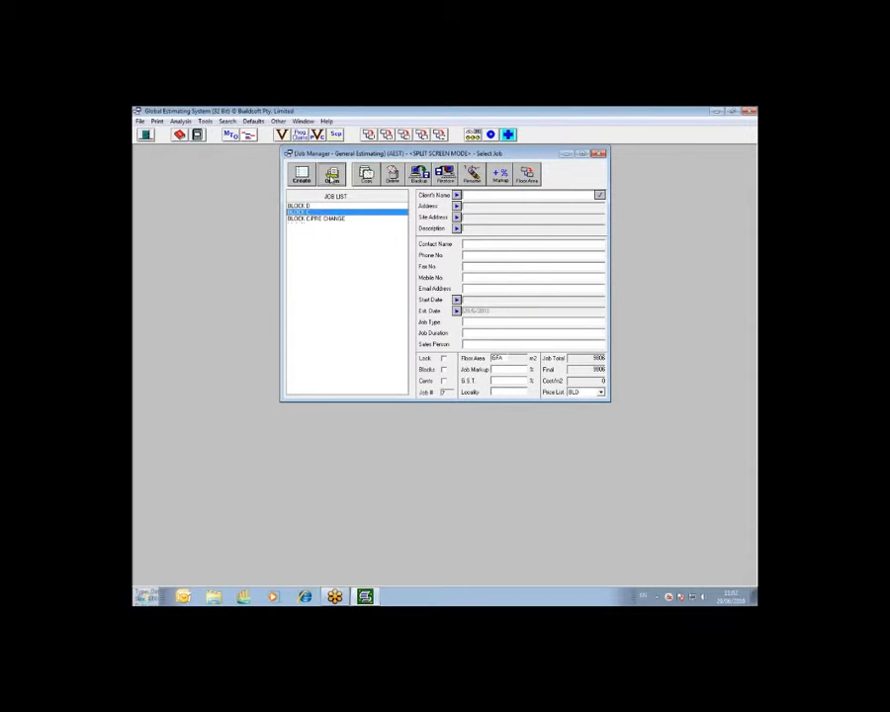
left_click(332, 176)
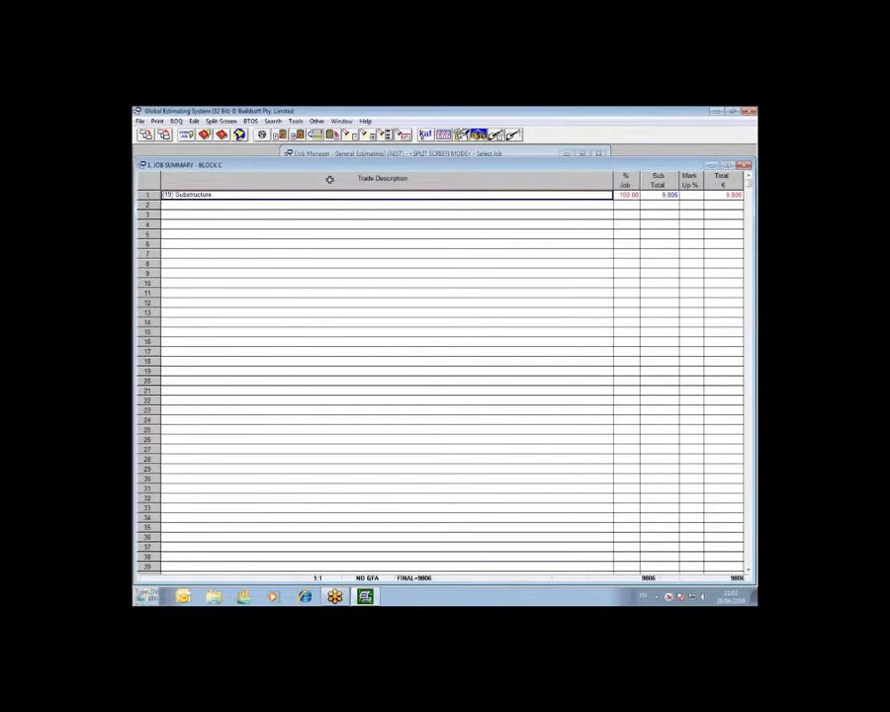
double_click(336, 194)
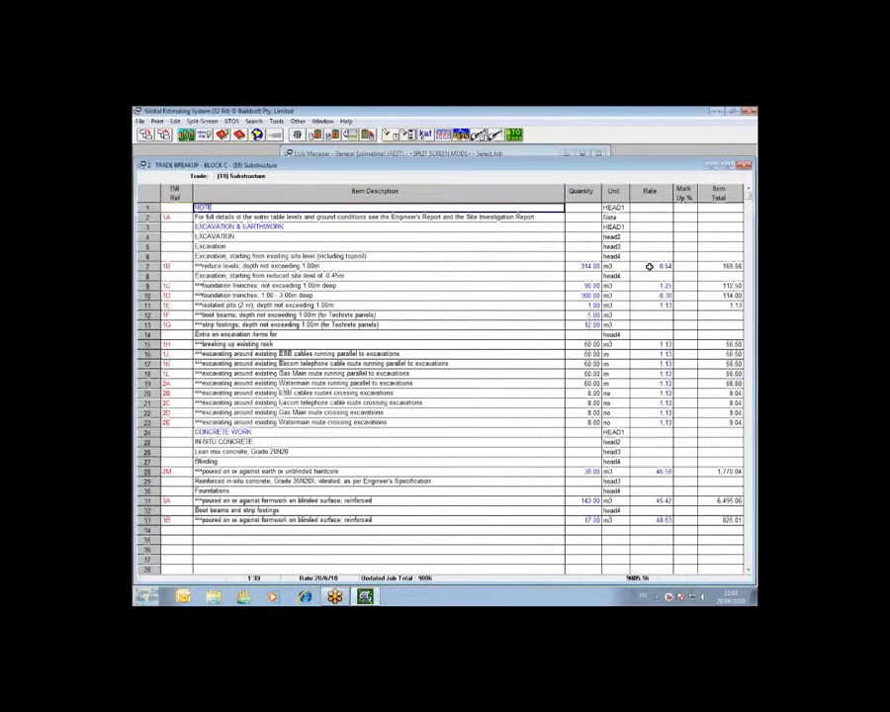
Review the group codes and rates of Excavator Hire and Excavator Labour in the rate breakup of reduce levels item 1B
double_click(653, 266)
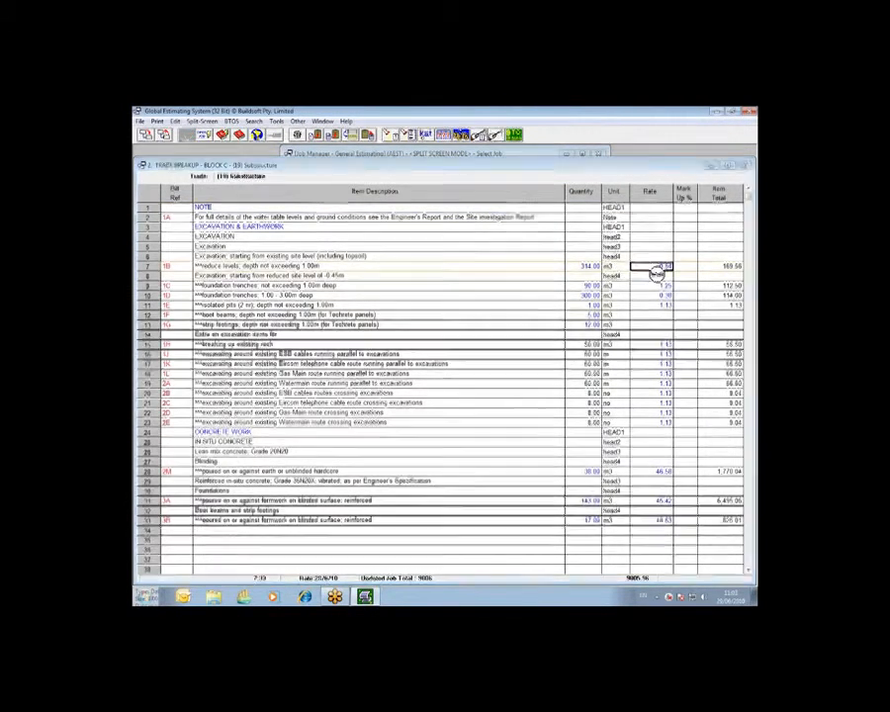
left_click(517, 222)
left_click(654, 222)
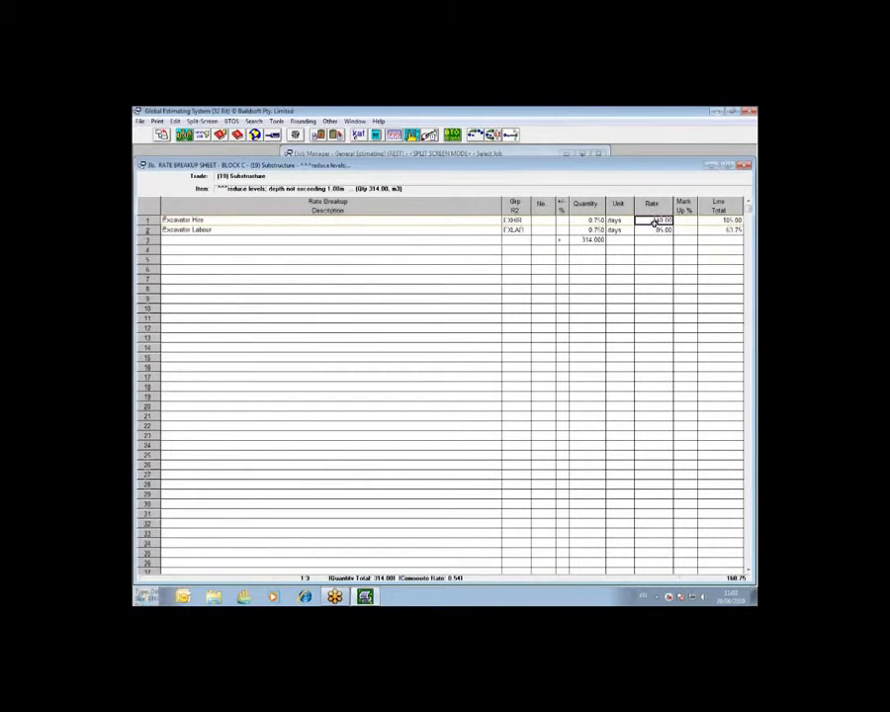
left_click(516, 229)
left_click(662, 230)
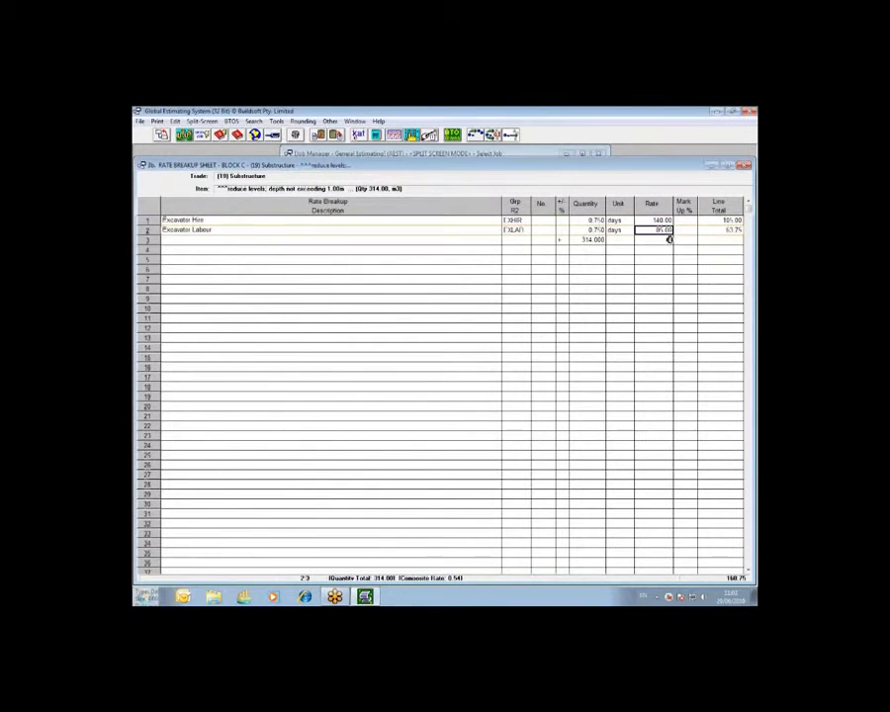
left_click(162, 134)
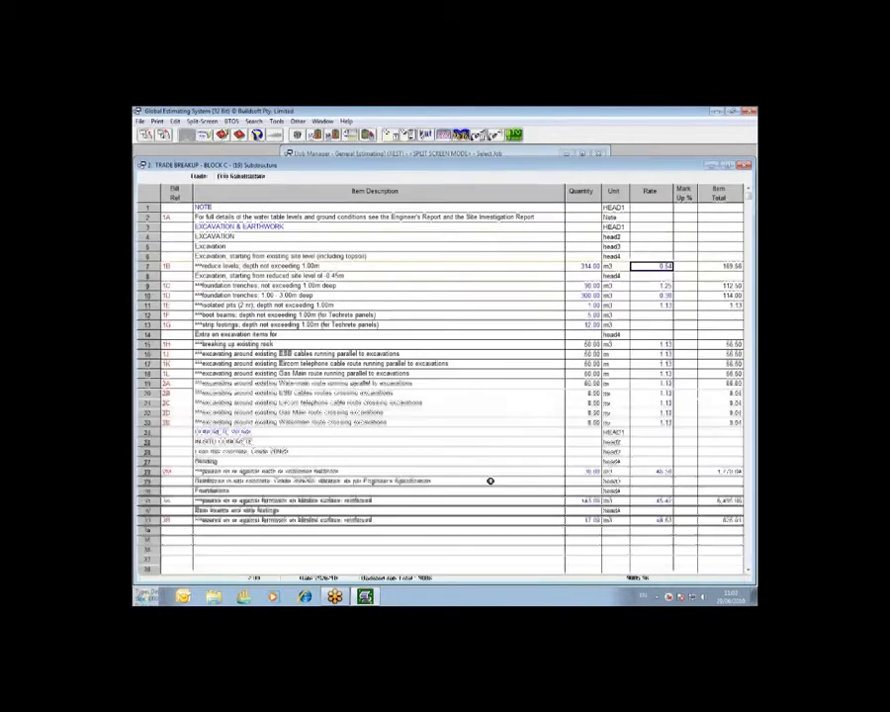
Check the 20N20 concrete code and rate in the blinding item's breakup, and return to the job summary
double_click(661, 472)
left_click(519, 219)
left_click(648, 219)
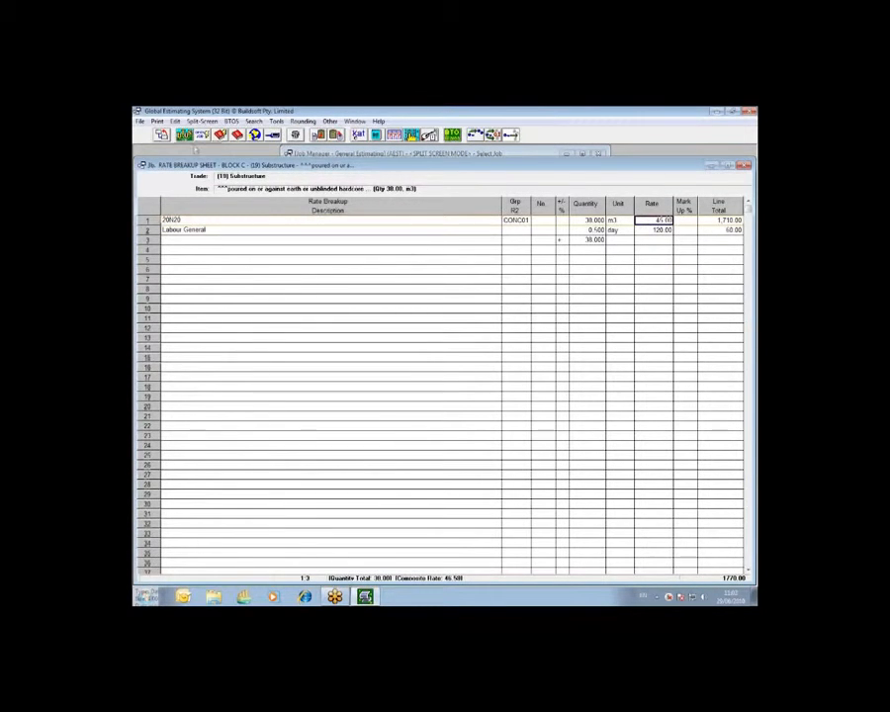
left_click(161, 134)
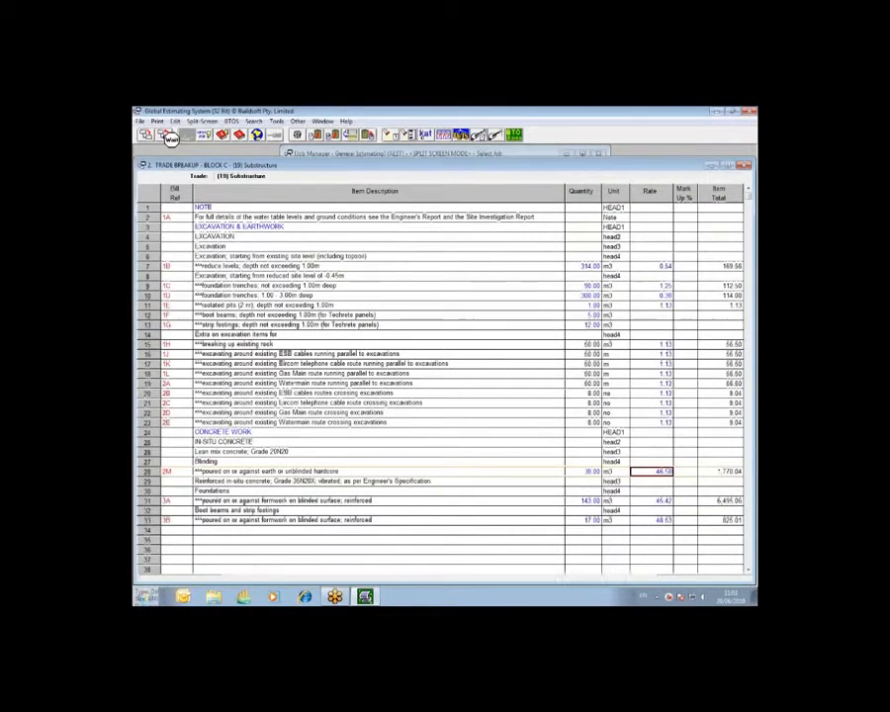
left_click(161, 135)
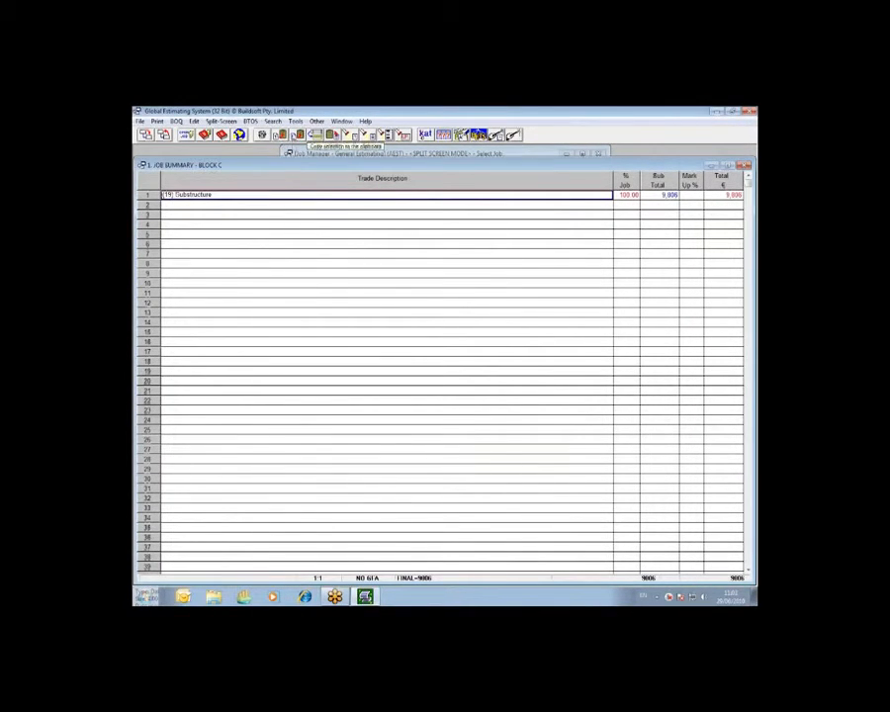
Start Update Trade Rates for the job and open its advanced update table
left_click(296, 121)
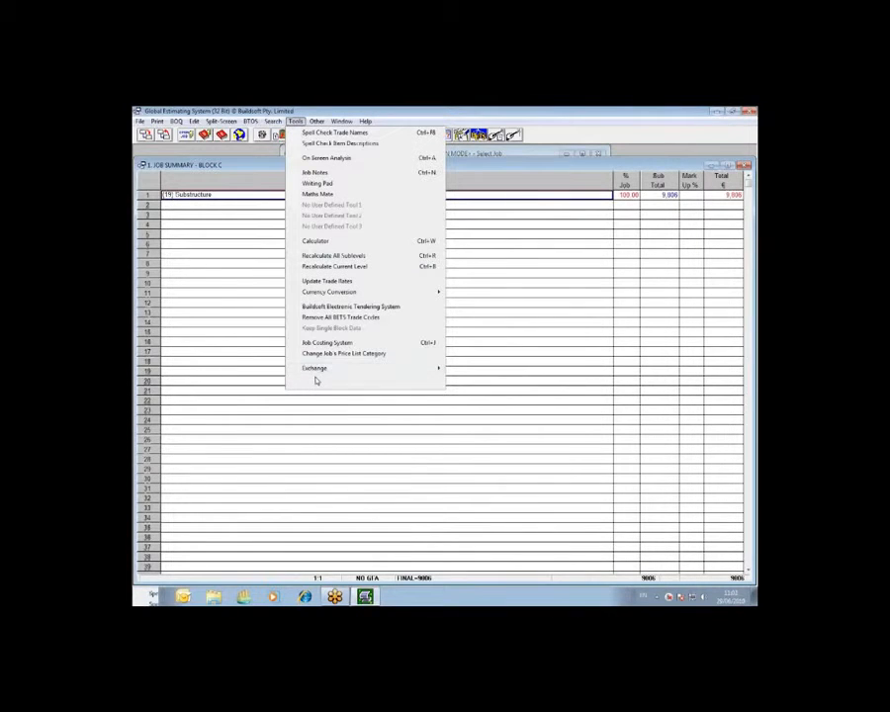
left_click(377, 284)
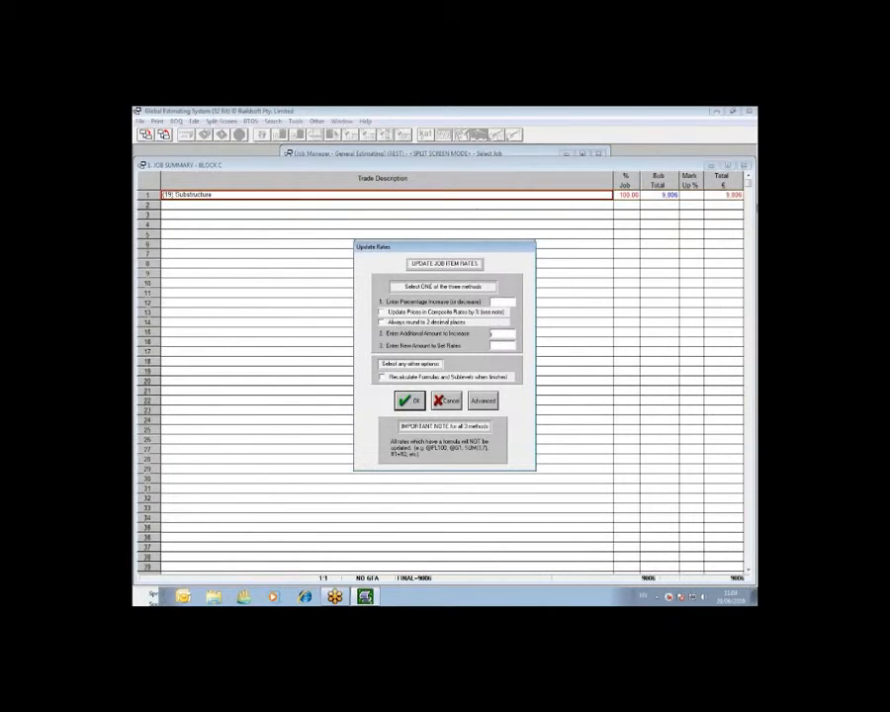
left_click(515, 329)
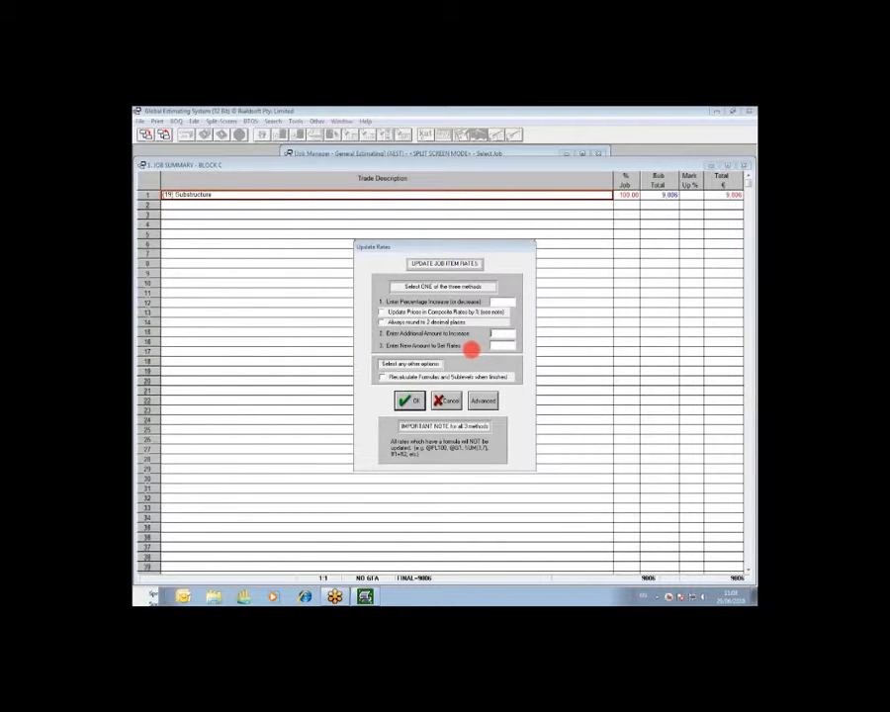
left_click(486, 403)
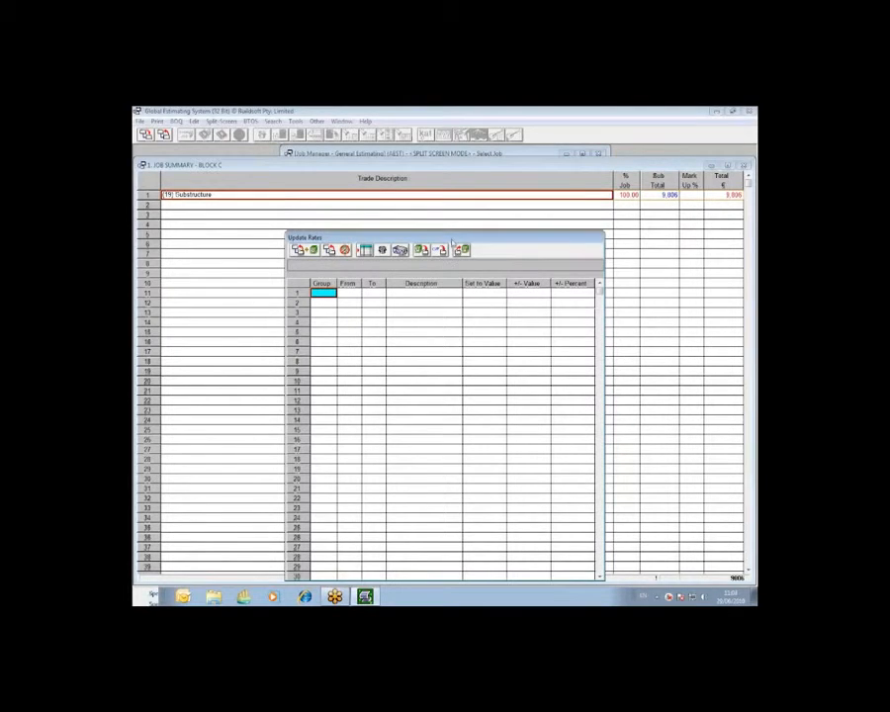
left_click_drag(452, 241, 450, 199)
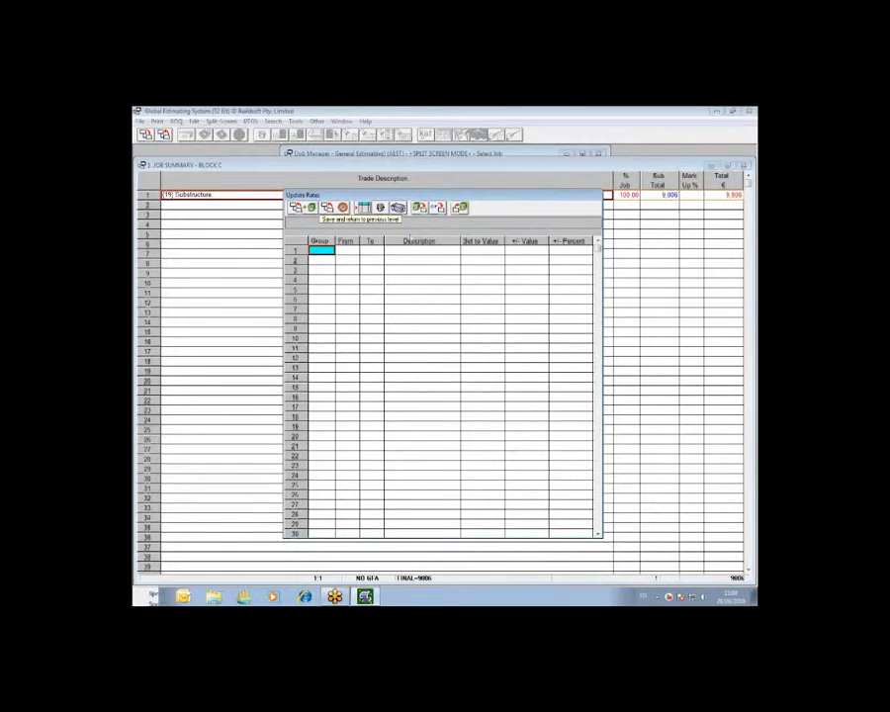
Load the current R2 code file webinar.db into the update table
left_click(436, 208)
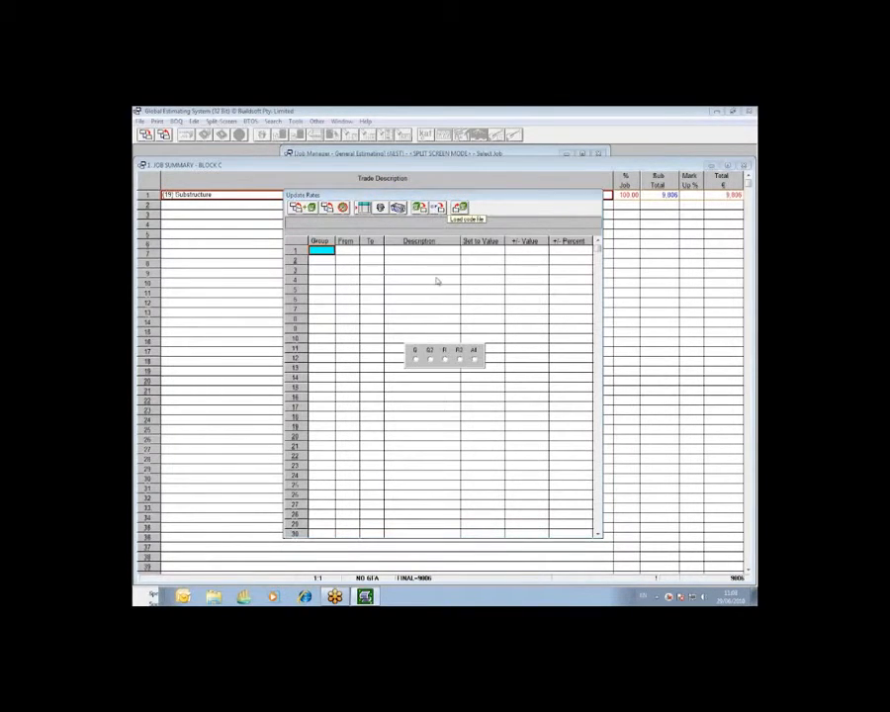
left_click(458, 360)
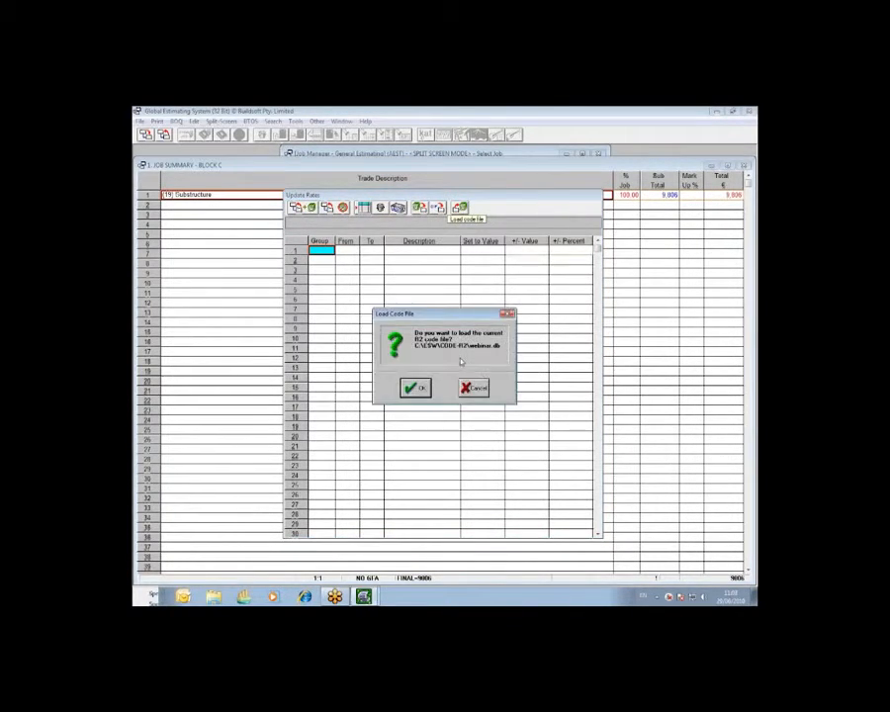
left_click(415, 387)
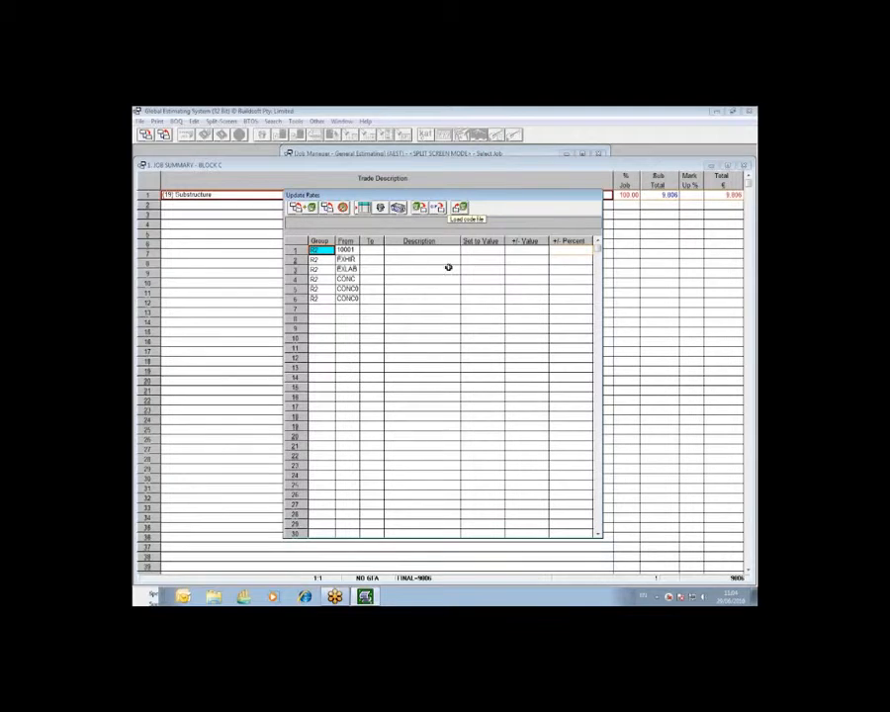
Describe the EXHIR code's update as "Better Rate" and set its new rate value to 130
left_click(483, 262)
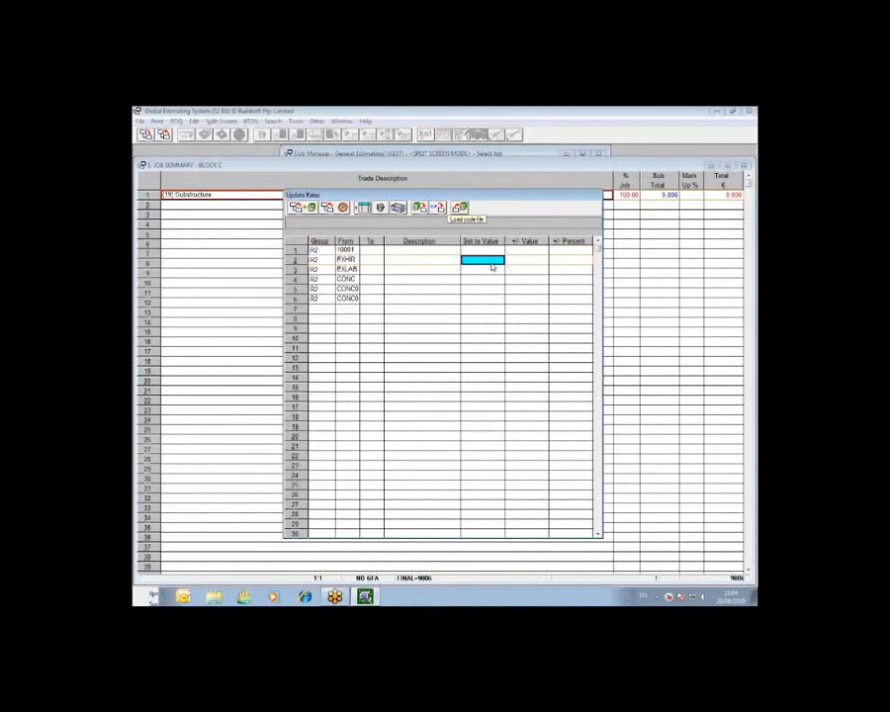
left_click(422, 260)
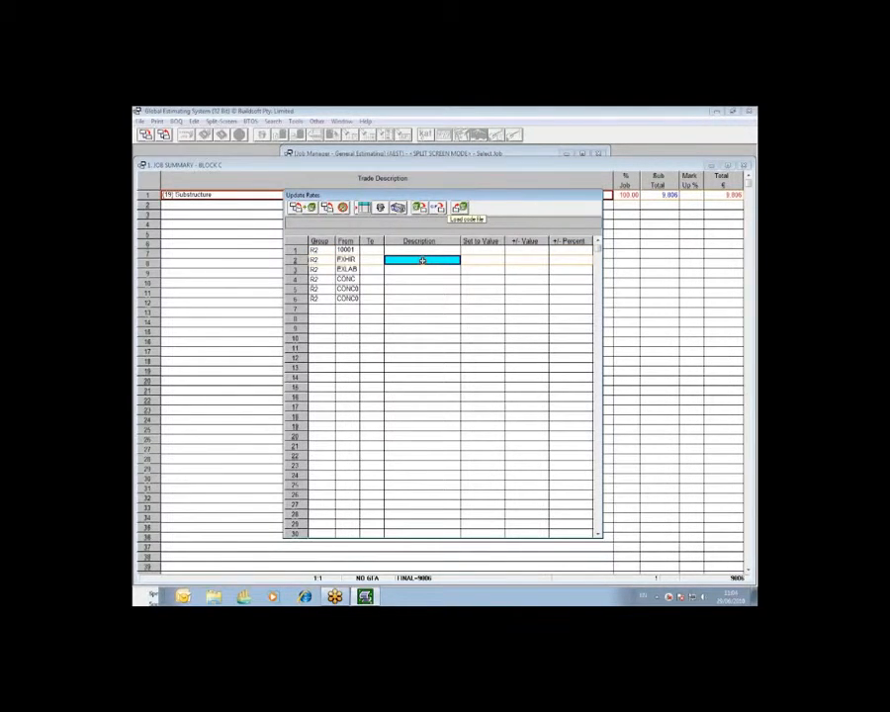
type("E")
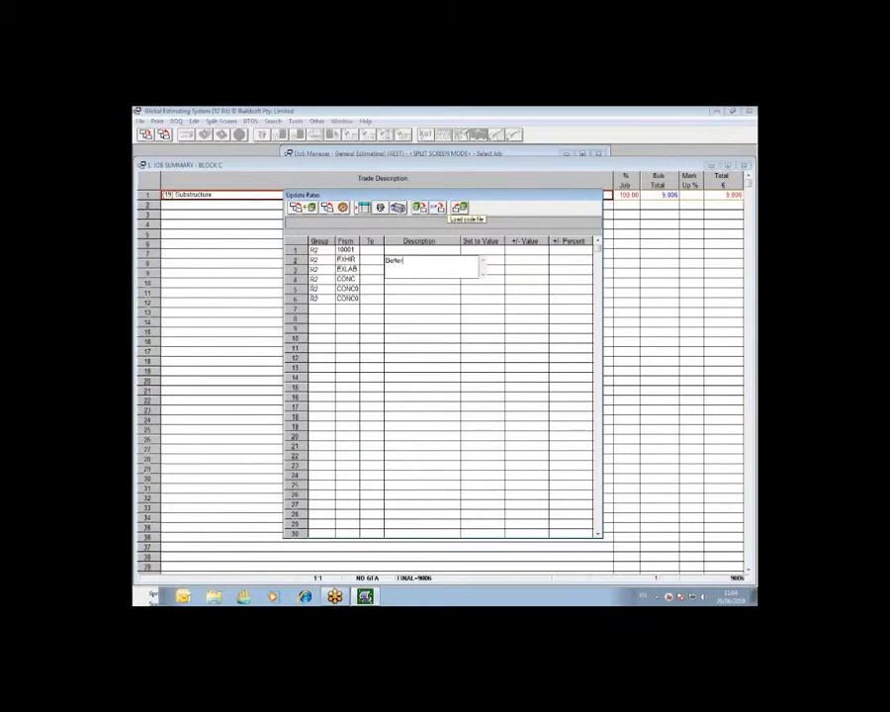
key("Return")
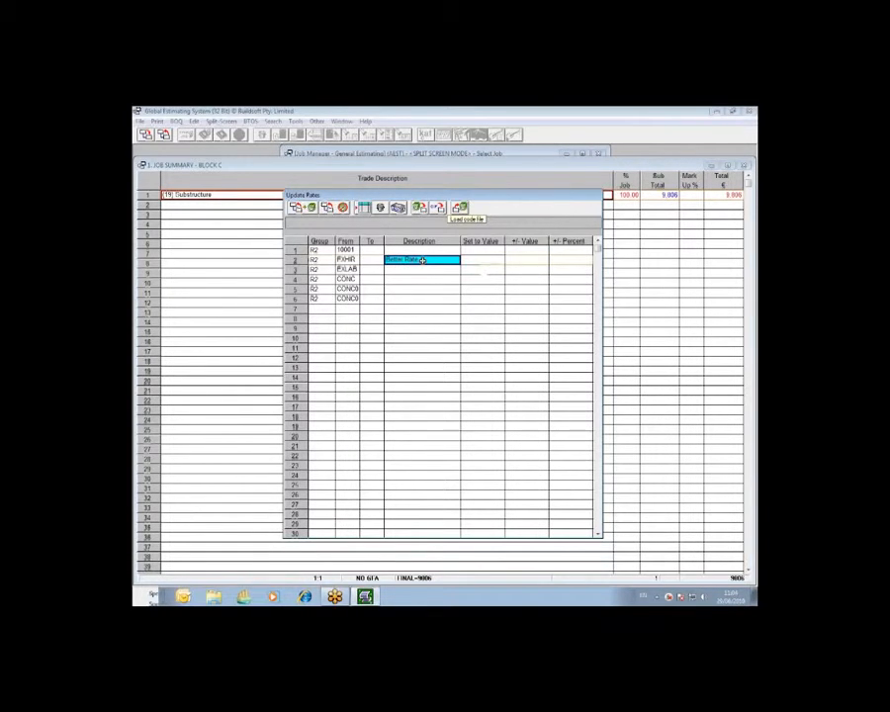
left_click(468, 261)
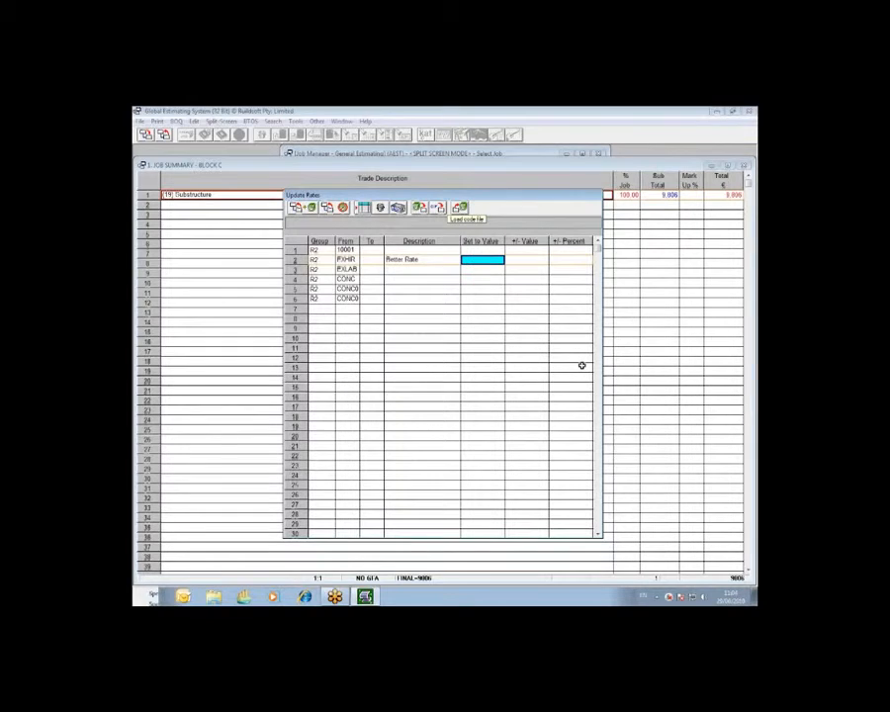
type("110")
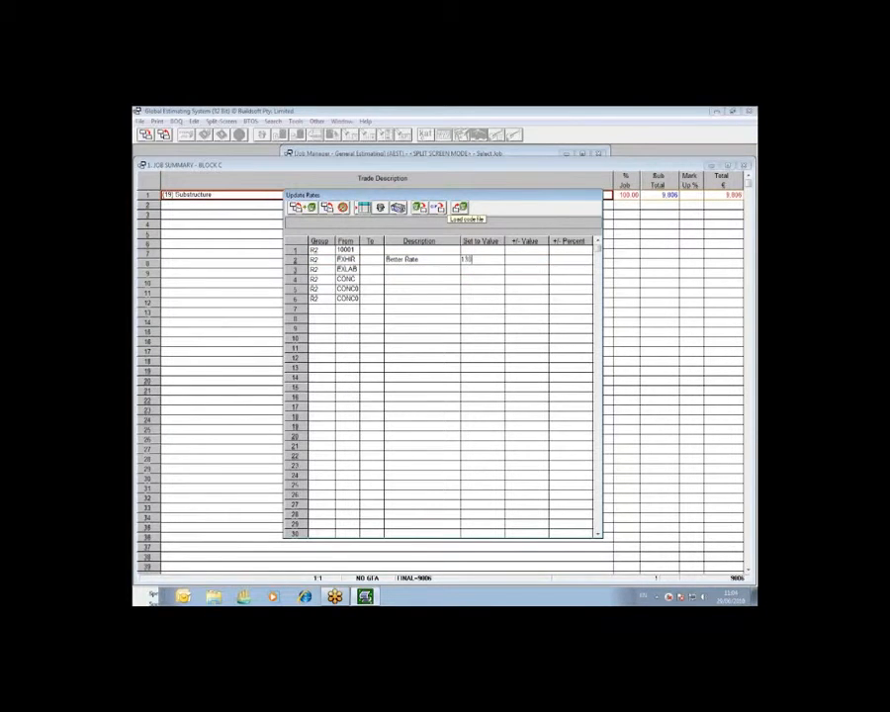
key("Return")
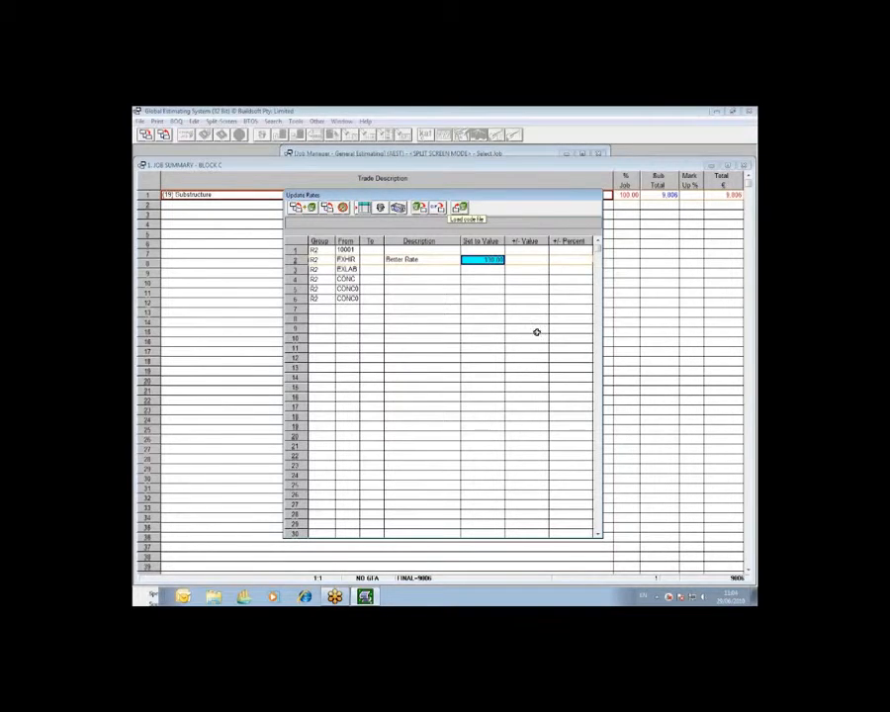
left_click(345, 259)
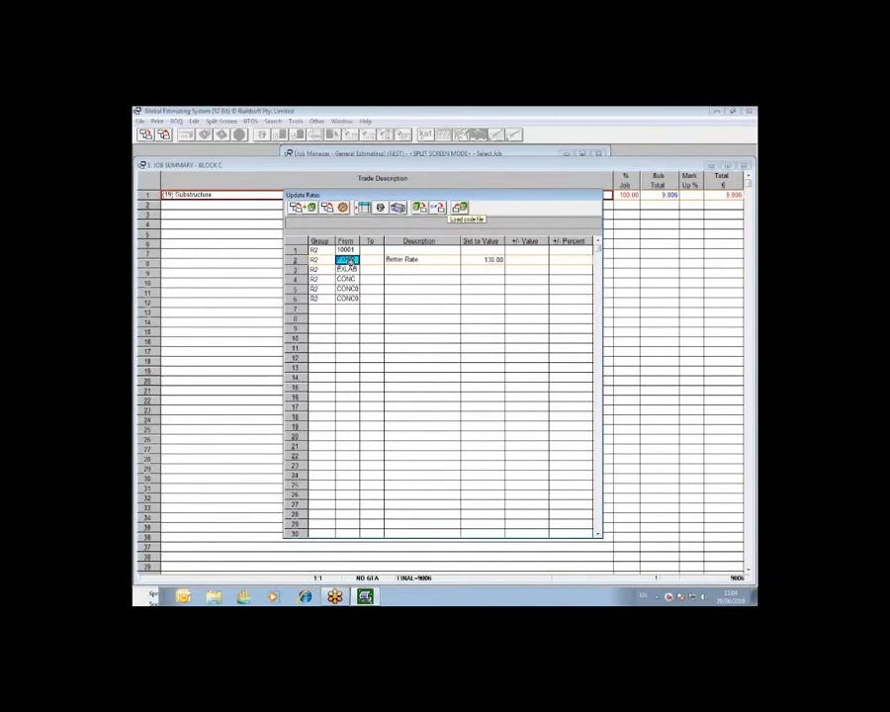
left_click(472, 261)
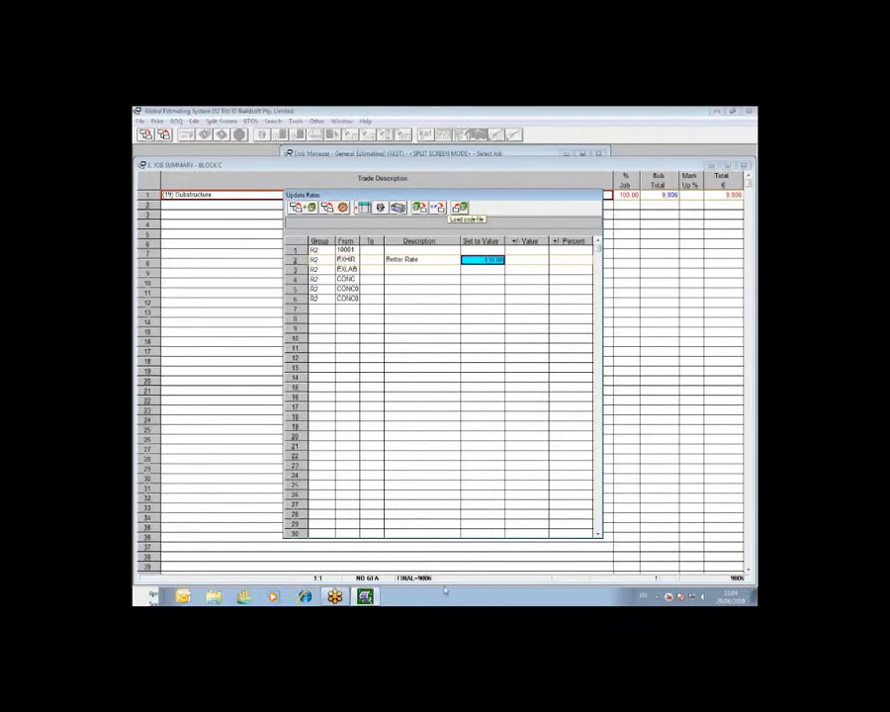
Describe the EXLAB code's update as "Discount" and set its percentage change to -5
left_click(448, 270)
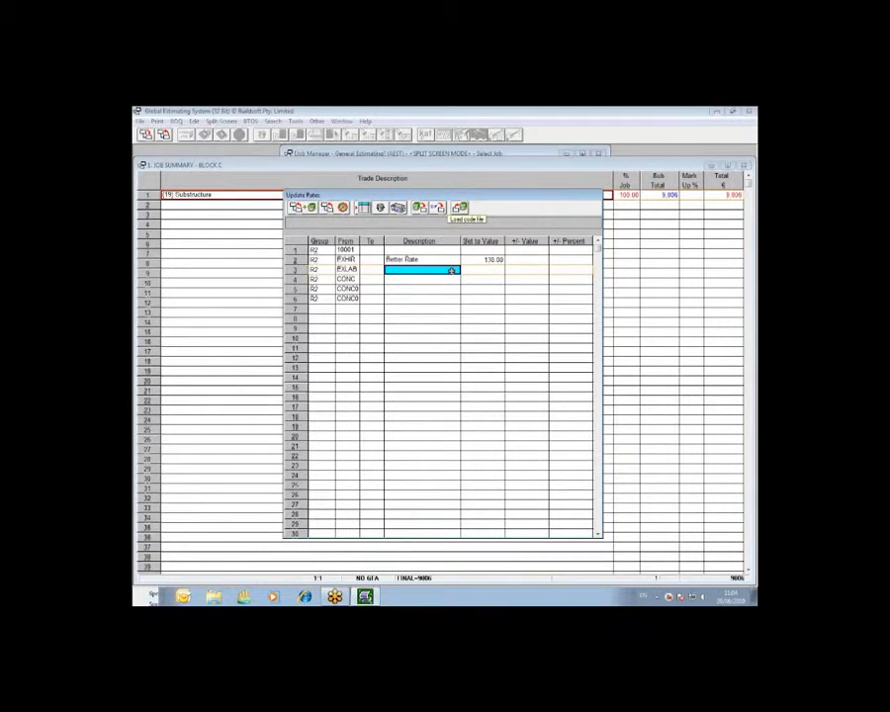
type("C")
type("iscount")
key("Return")
key("Right")
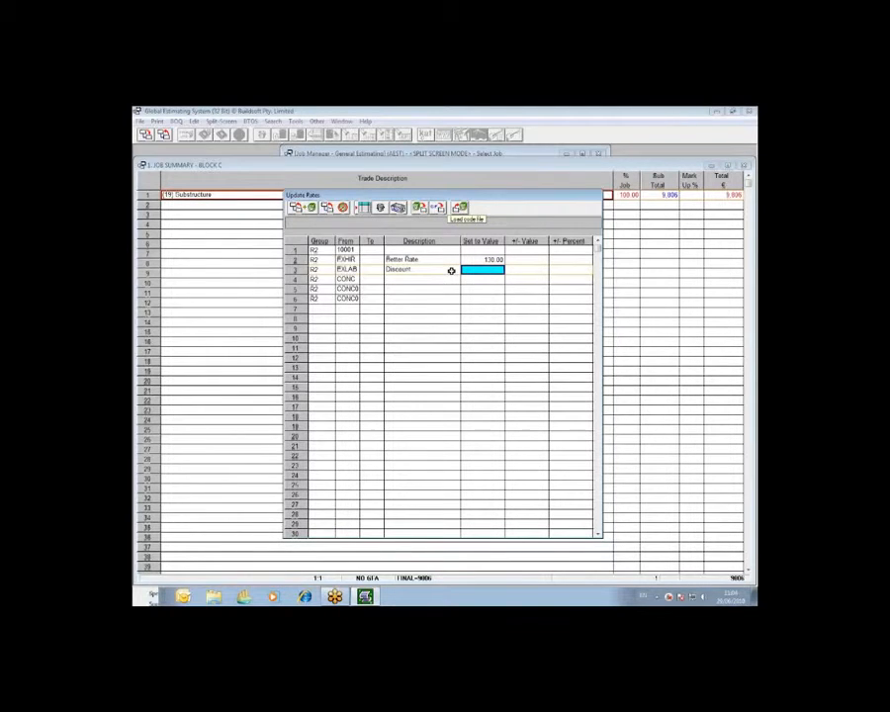
type("71")
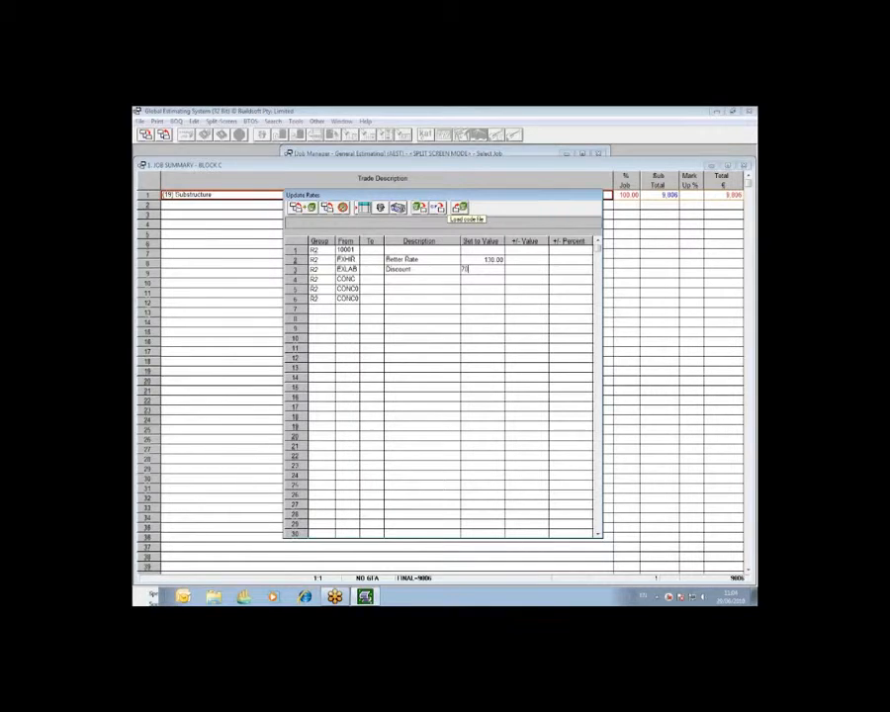
key("Return")
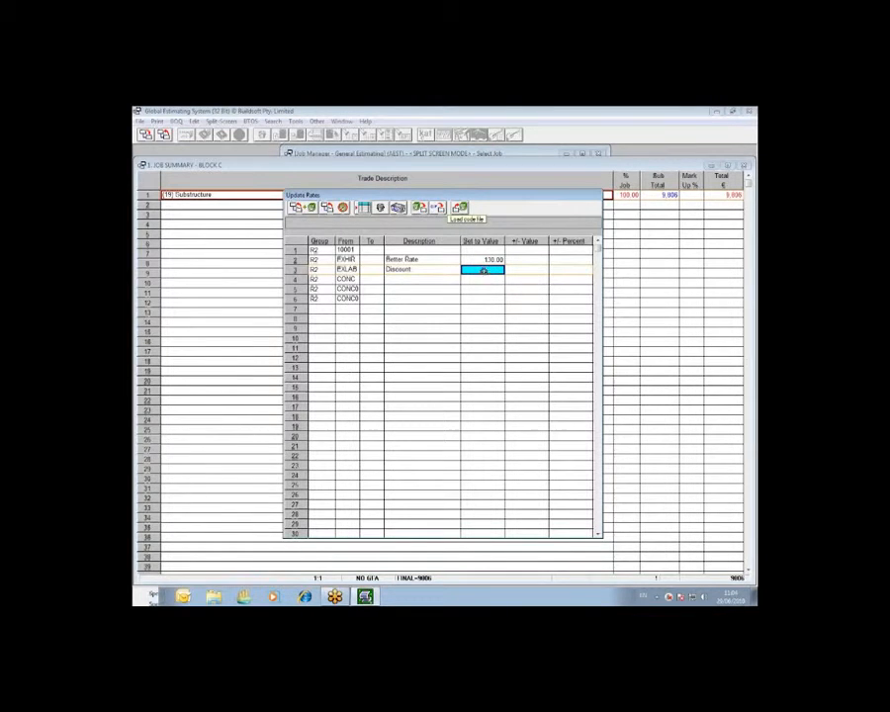
left_click(569, 269)
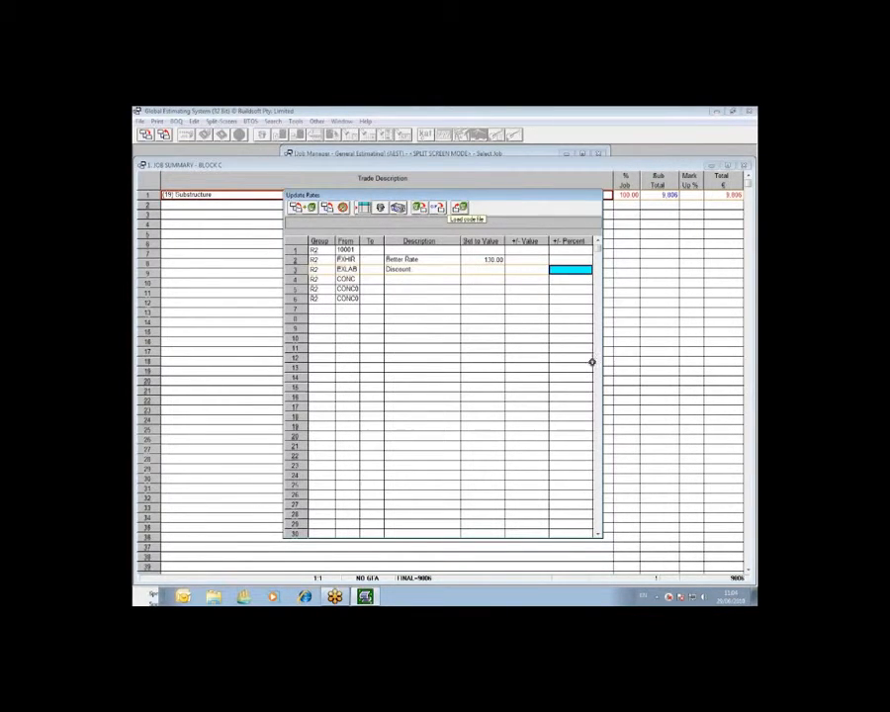
type("-5")
key("Return")
Describe the CONC01 code's update as "Discount", set its new rate value to 39.50, and save the update table
left_click(346, 288)
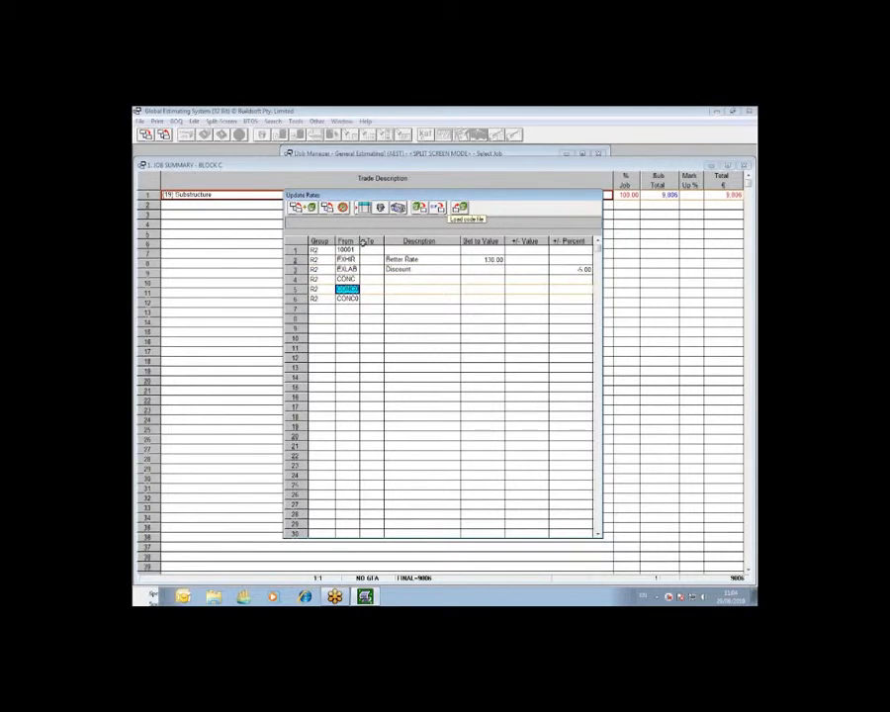
left_click_drag(363, 242, 368, 241)
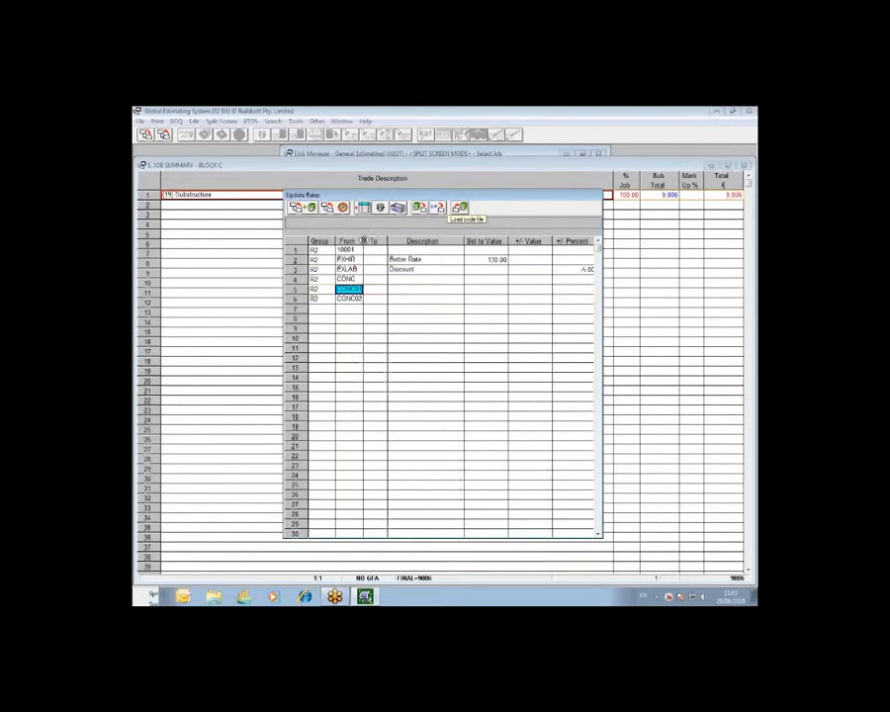
left_click(475, 289)
left_click(433, 289)
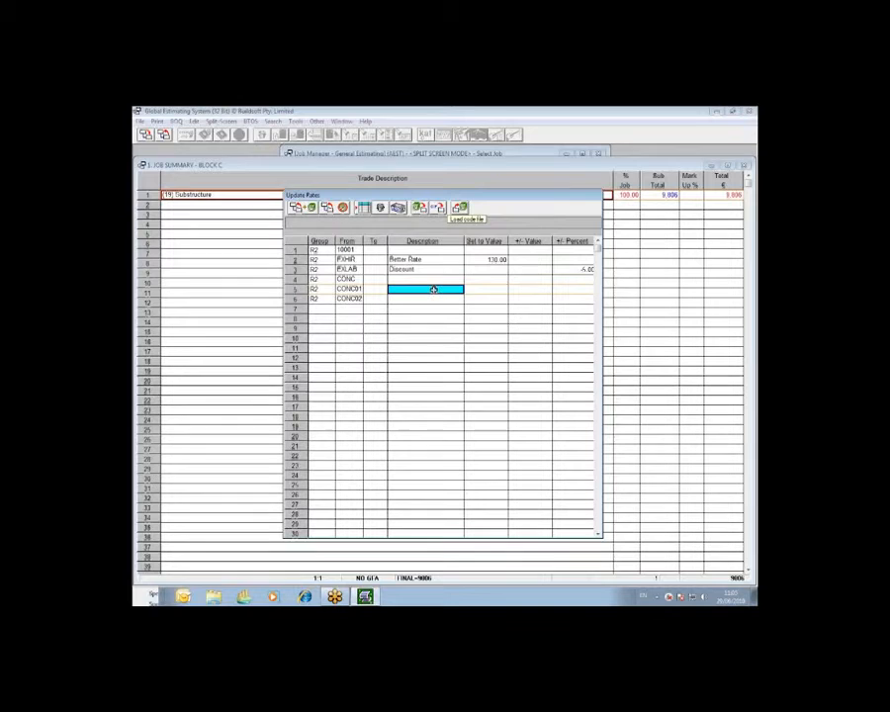
type("De")
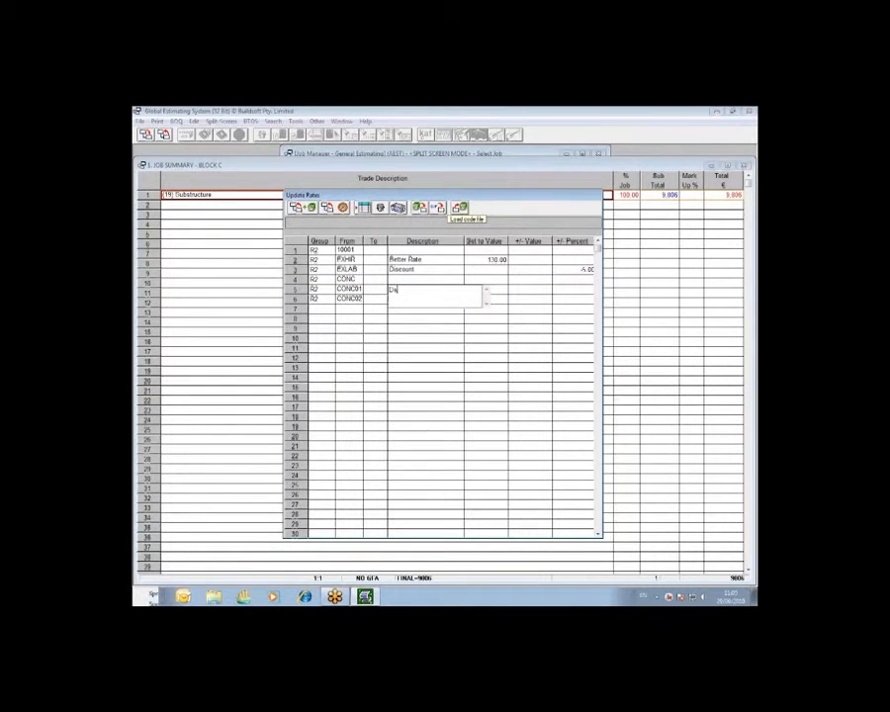
type("scount")
key("Tab")
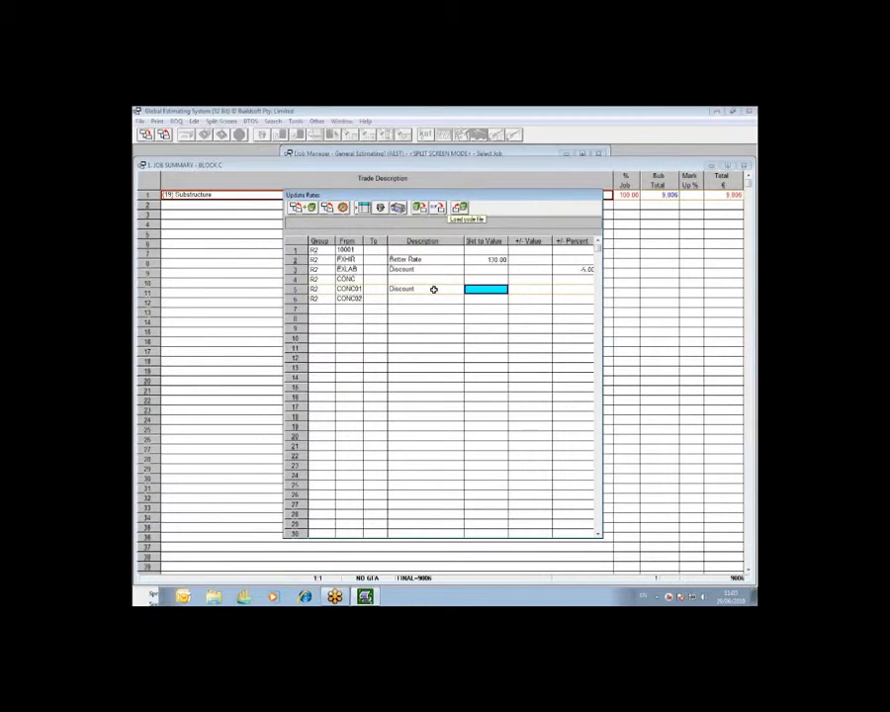
type("10")
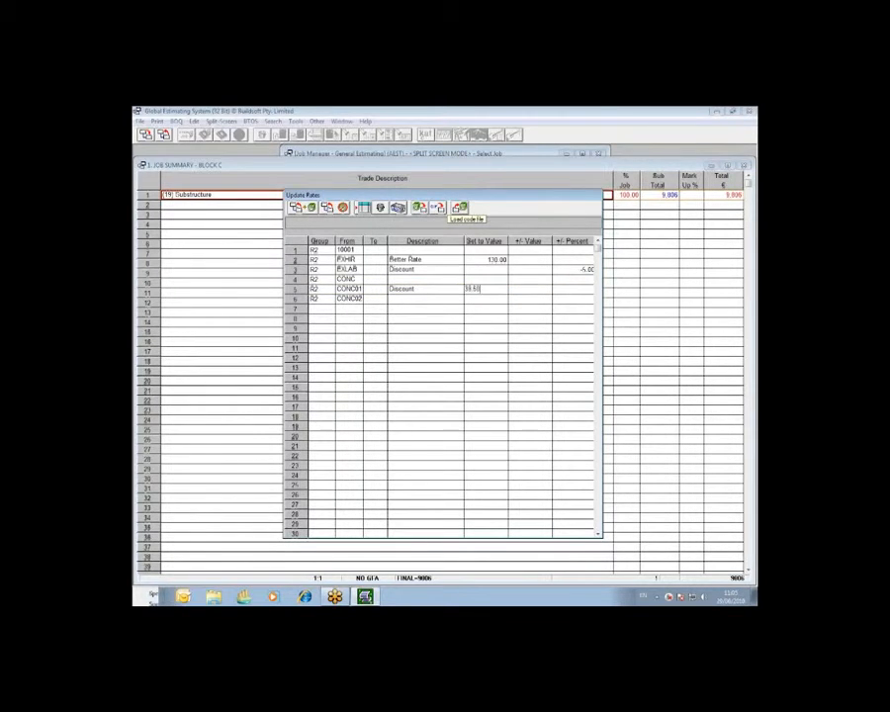
type(".50")
key("Return")
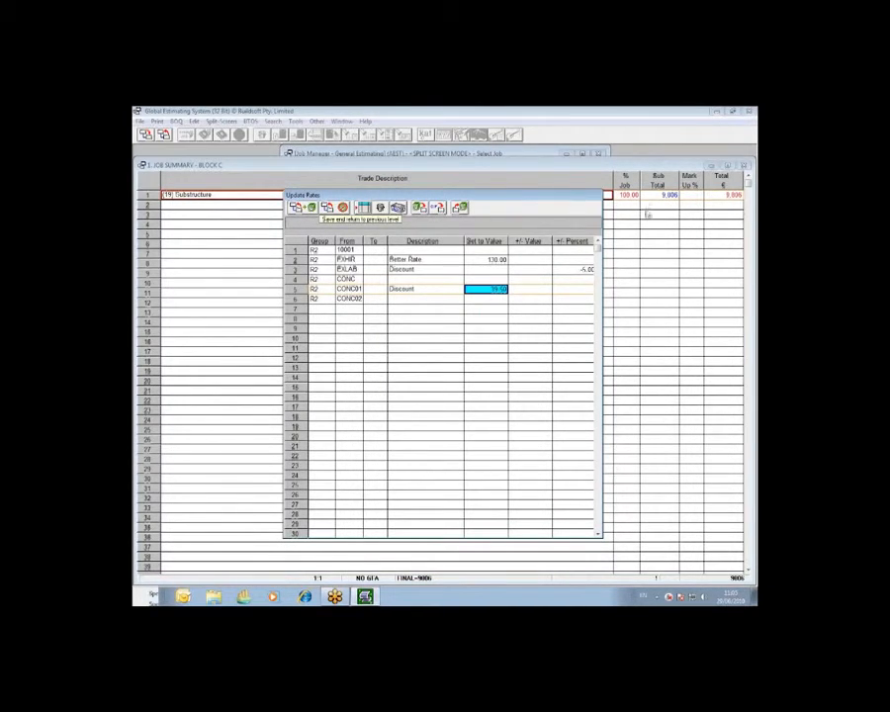
left_click(311, 207)
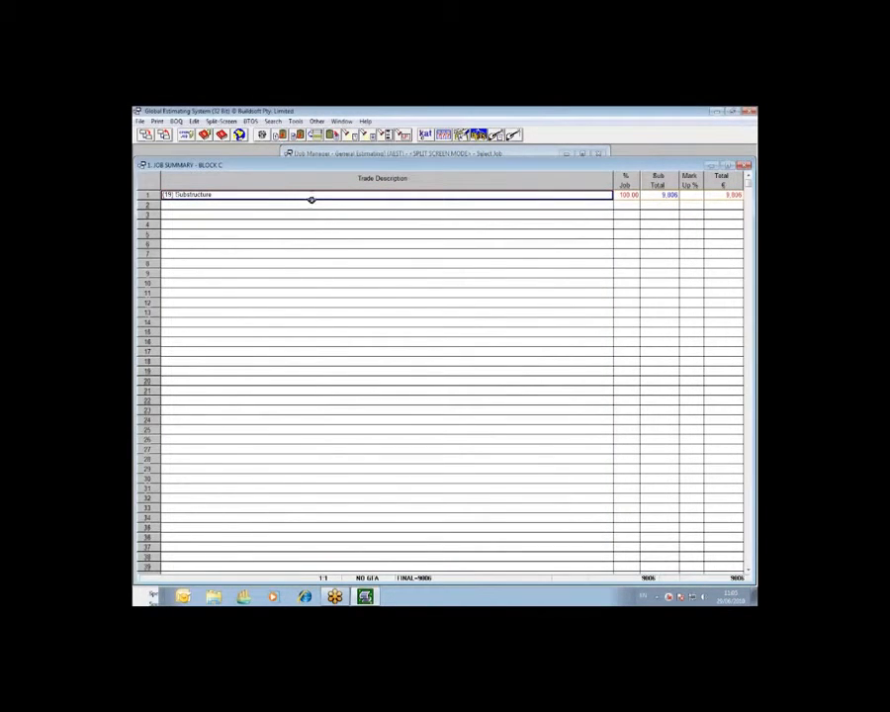
Check the excavator hire and labour rates in the reduce levels item's breakup, and return to the job summary
double_click(312, 196)
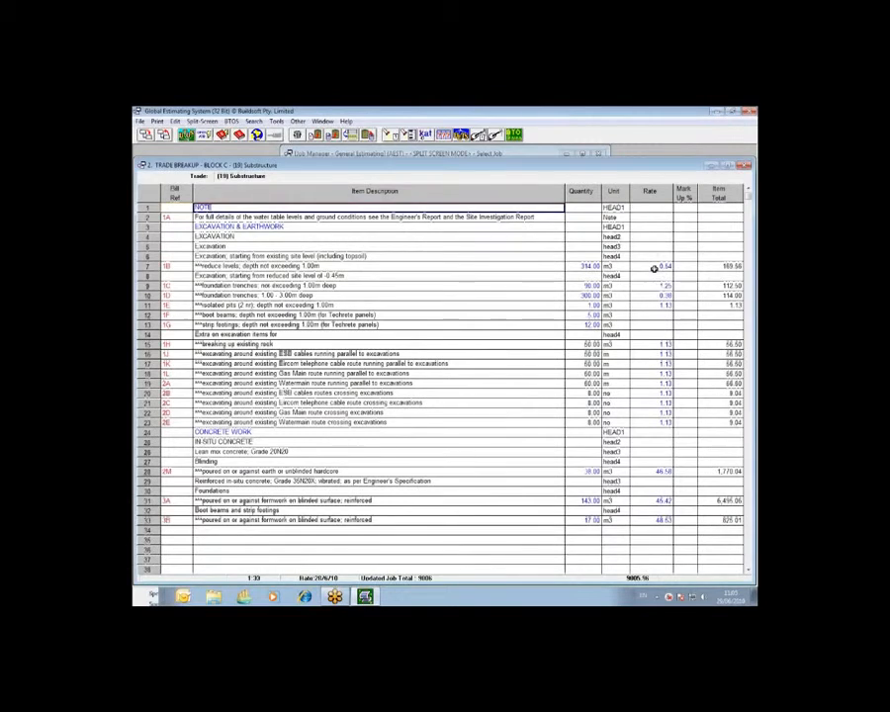
double_click(652, 266)
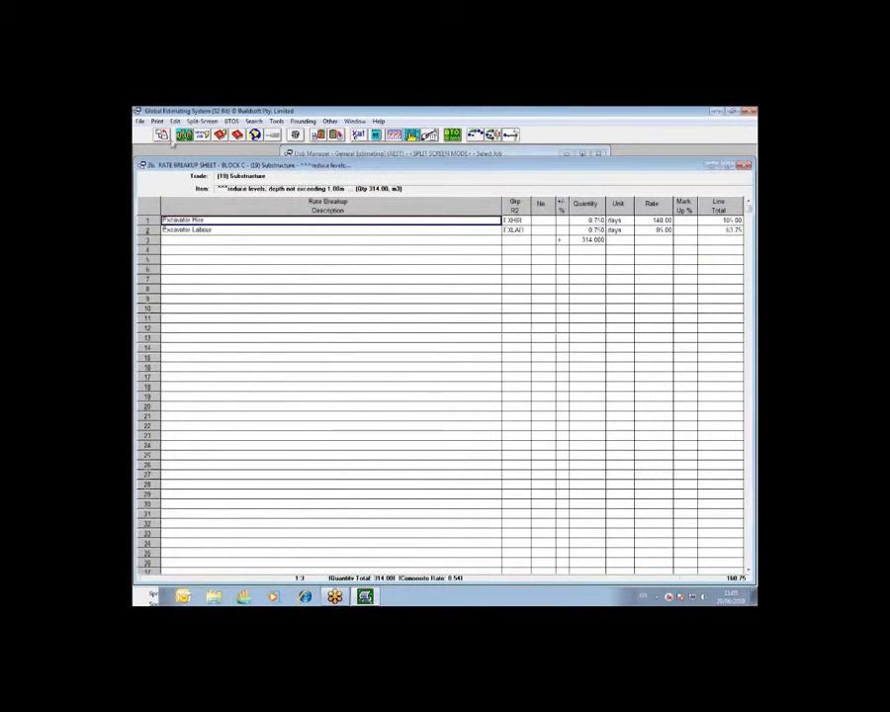
left_click(165, 137)
left_click(167, 138)
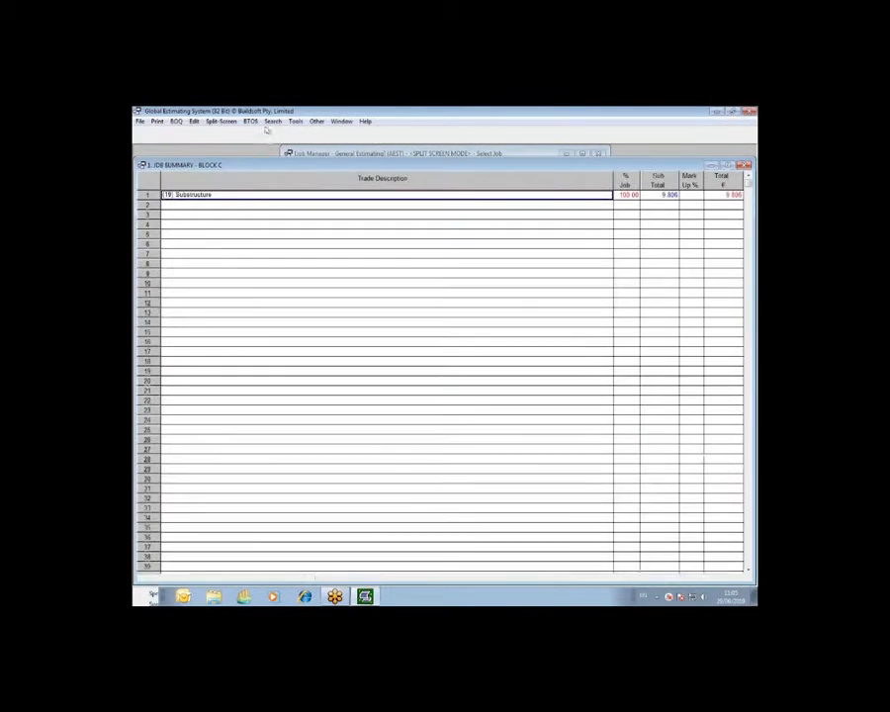
Restart Update Trade Rates, load the previous operations into the advanced table, and try to save them to the job
left_click(296, 121)
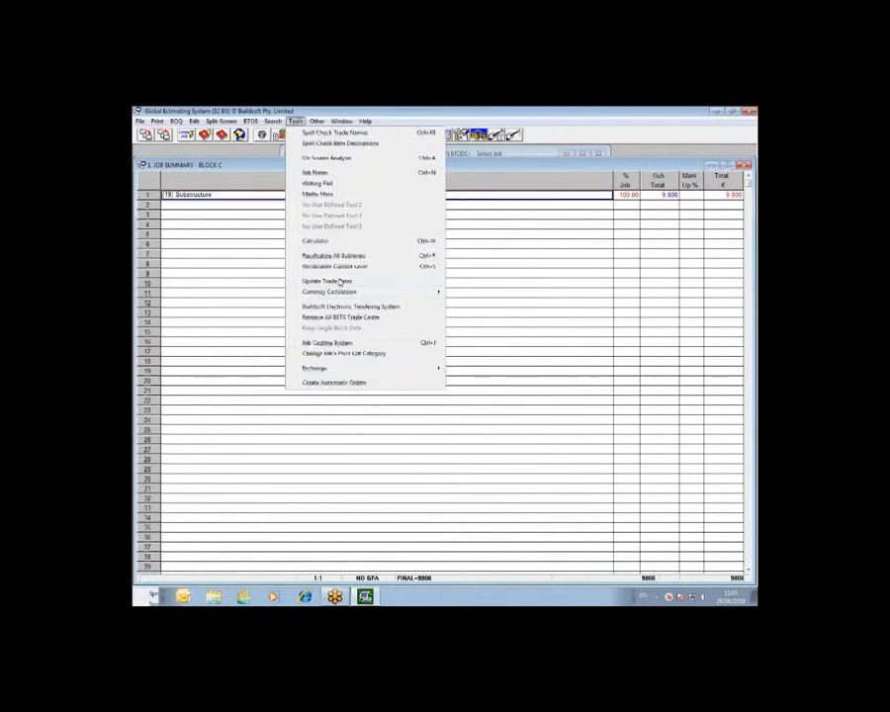
left_click(339, 280)
left_click(482, 399)
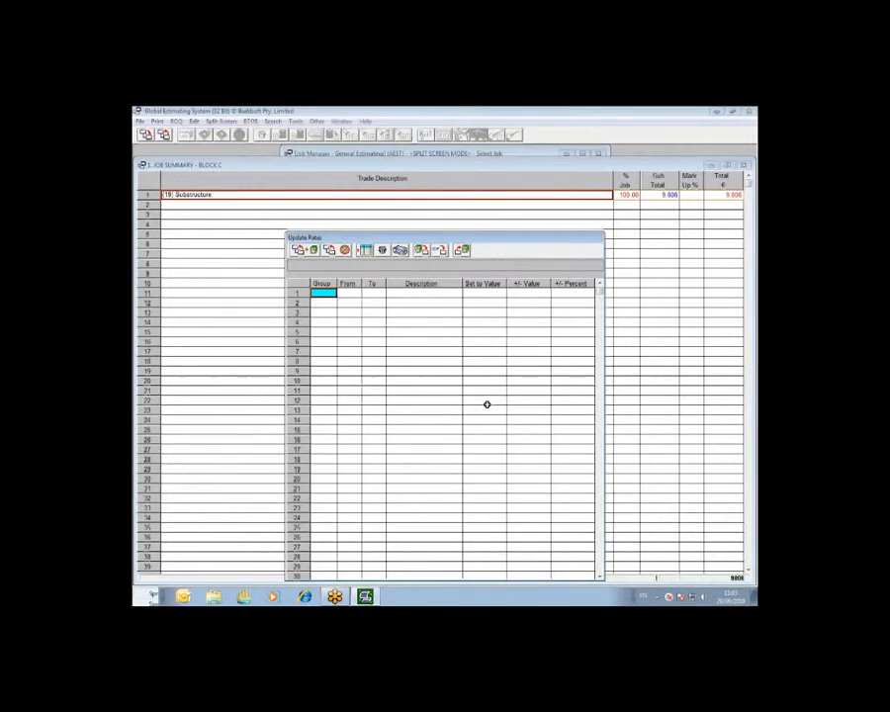
left_click(421, 252)
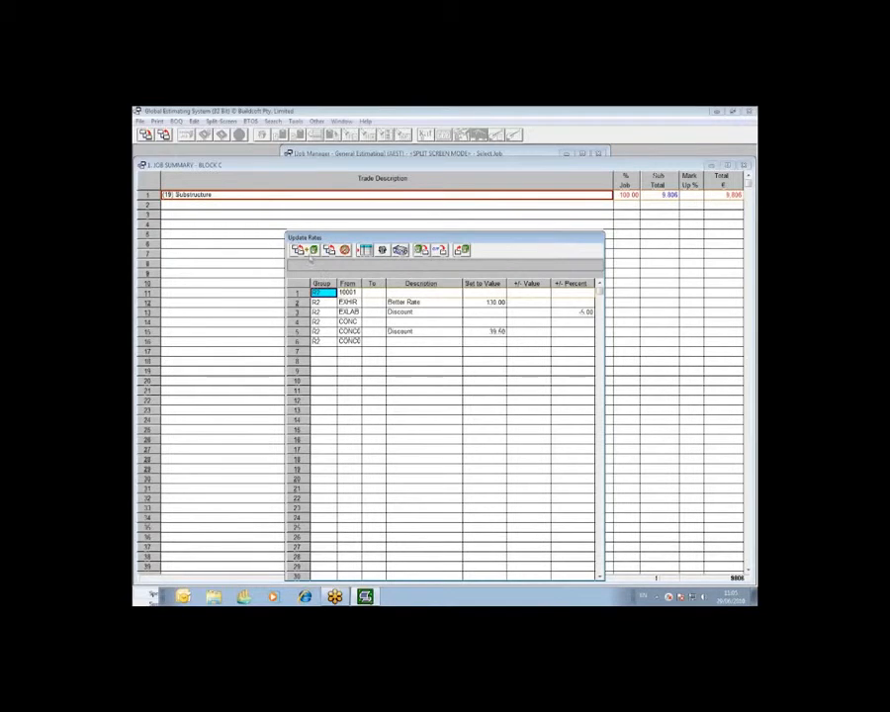
left_click(310, 253)
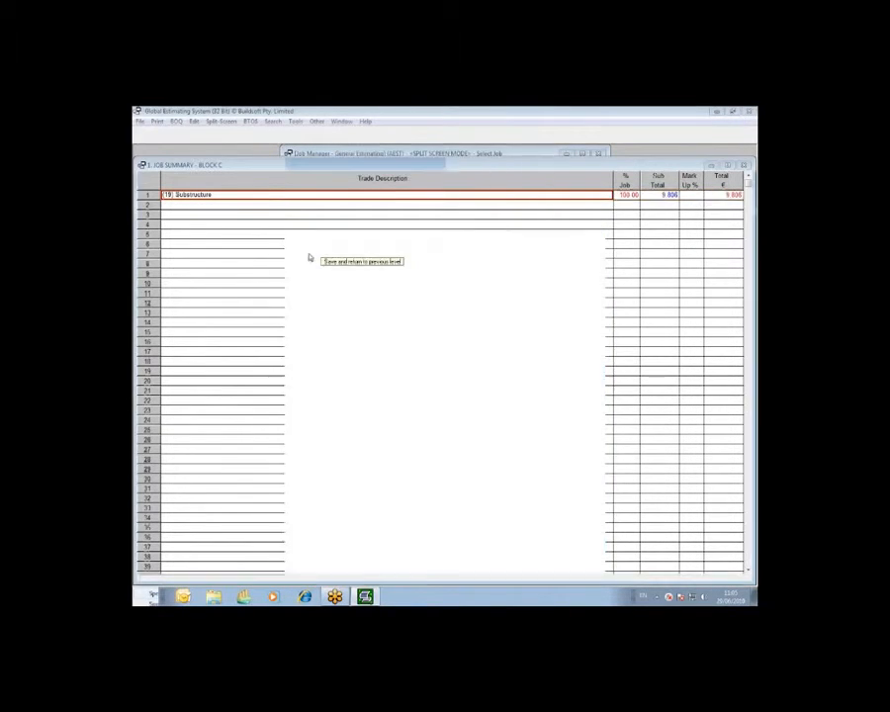
Examine the R2 codes EXHIR and EXLAB in the reduce levels item's breakup, and return to the job summary
double_click(325, 198)
double_click(663, 264)
double_click(518, 221)
double_click(395, 177)
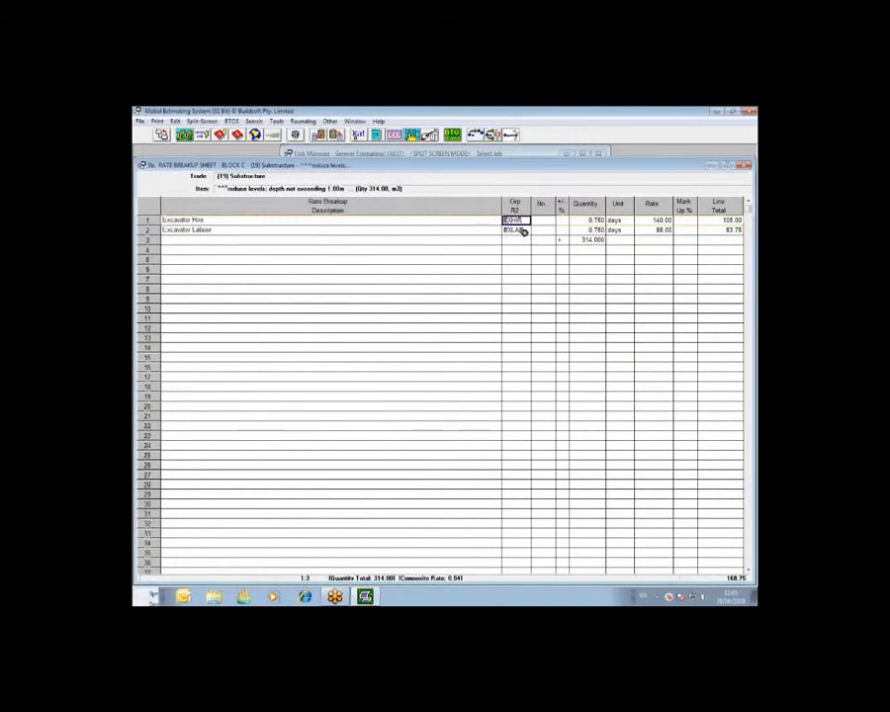
double_click(516, 230)
double_click(387, 185)
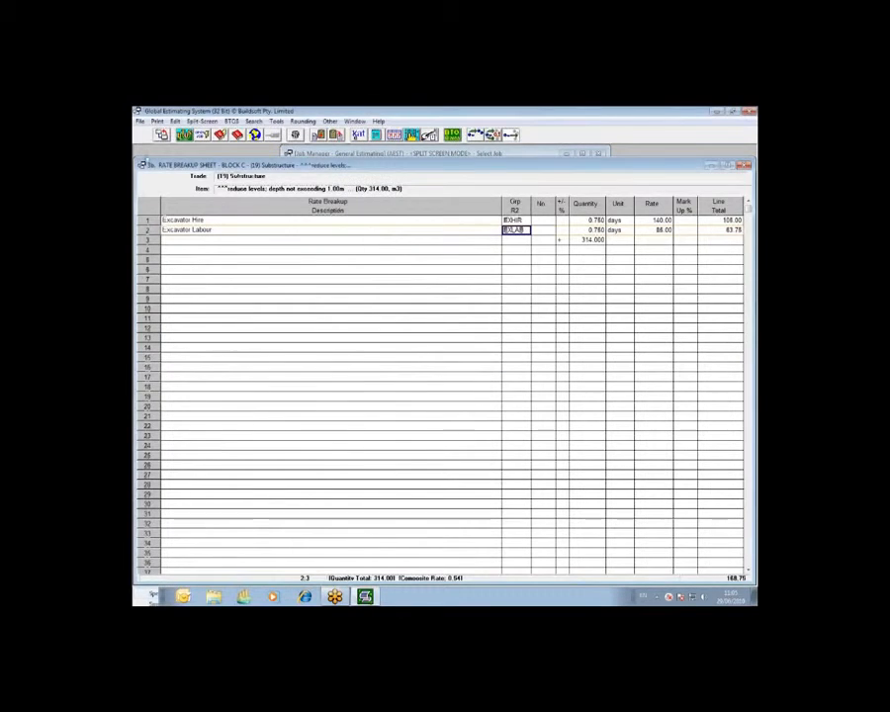
key("Escape")
key("Escape")
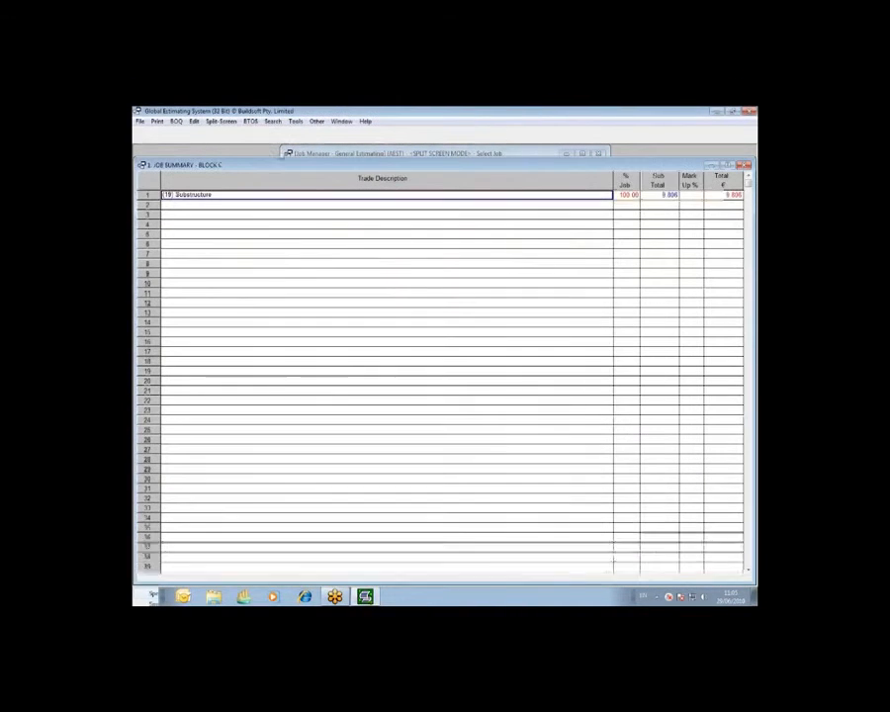
Reopen the advanced Update Trade Rates table and load the current R2 code file into it
left_click(295, 121)
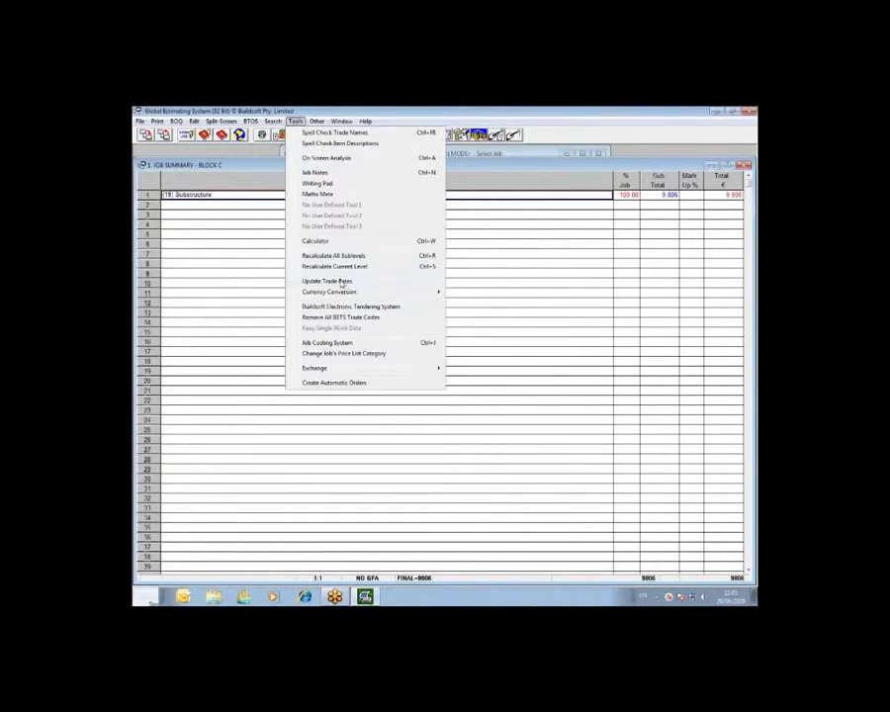
left_click(341, 283)
left_click(482, 399)
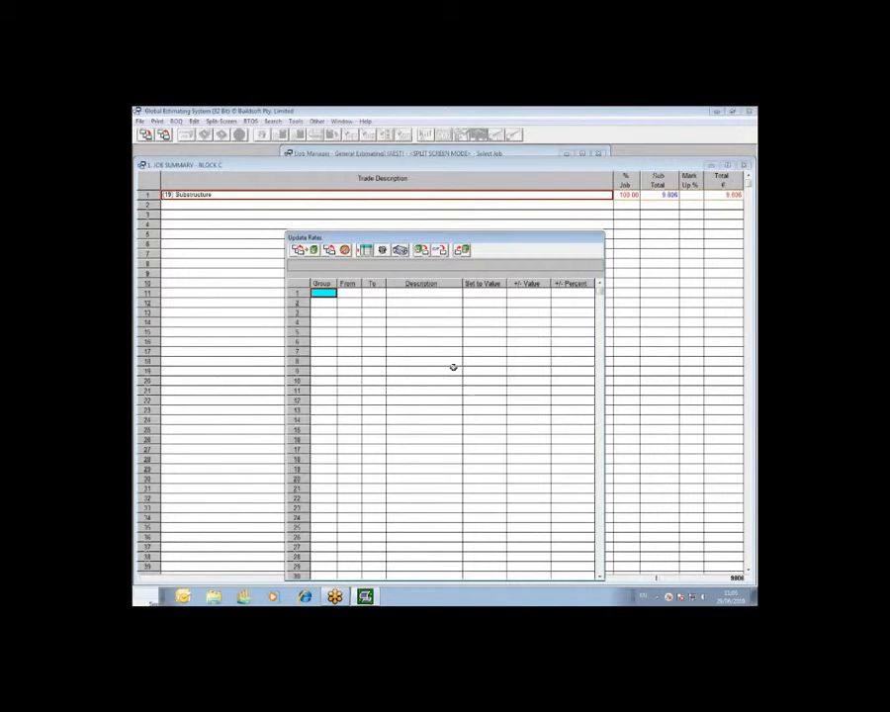
left_click(461, 251)
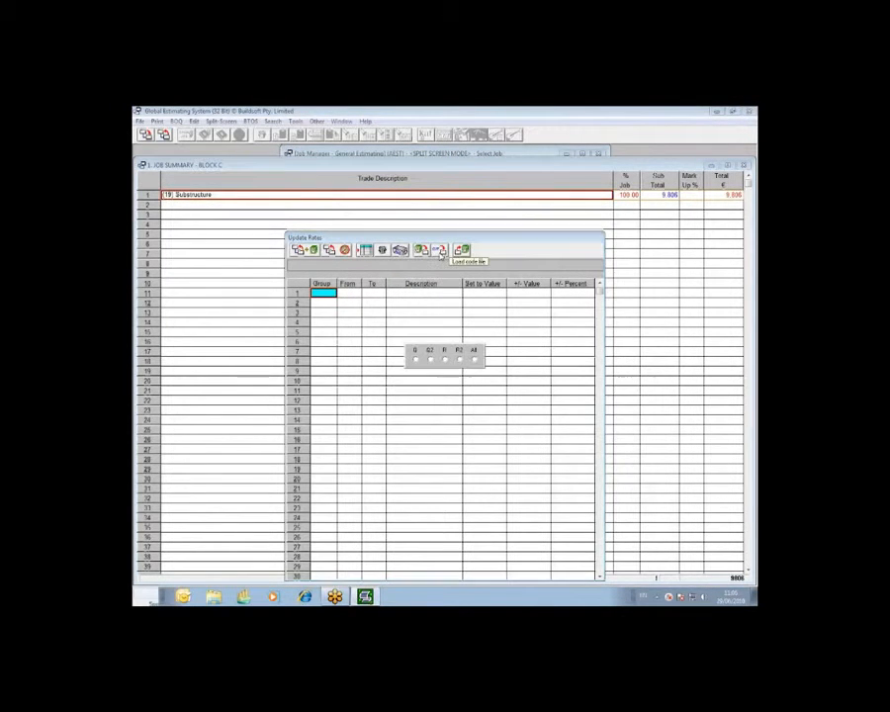
left_click(459, 359)
left_click(416, 386)
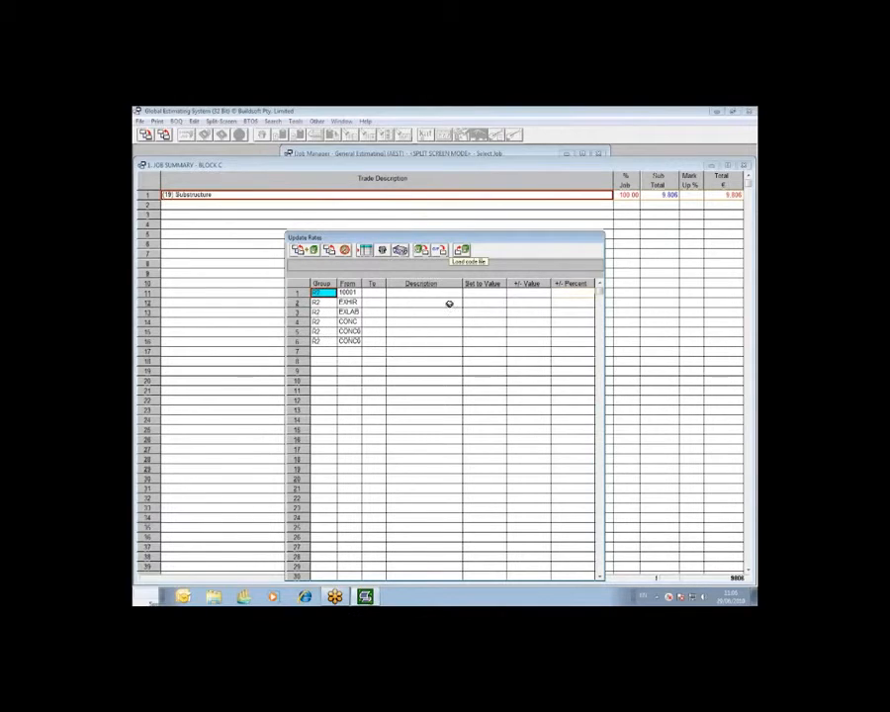
Set the EXHIR code's new rate value to 130 and the EXLAB code's percentage change to -5, without descriptions
left_click(486, 302)
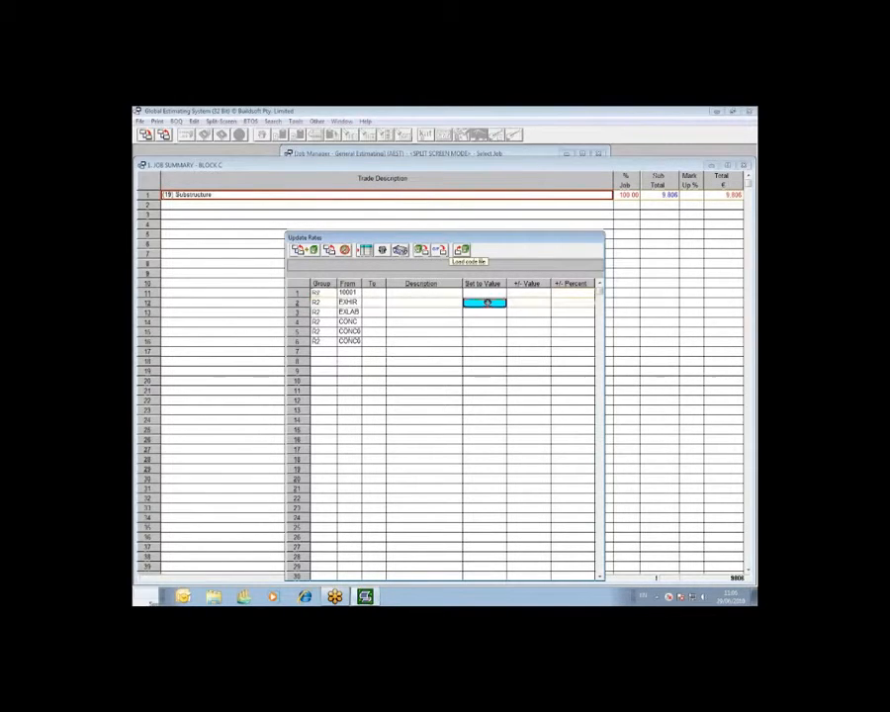
type("1")
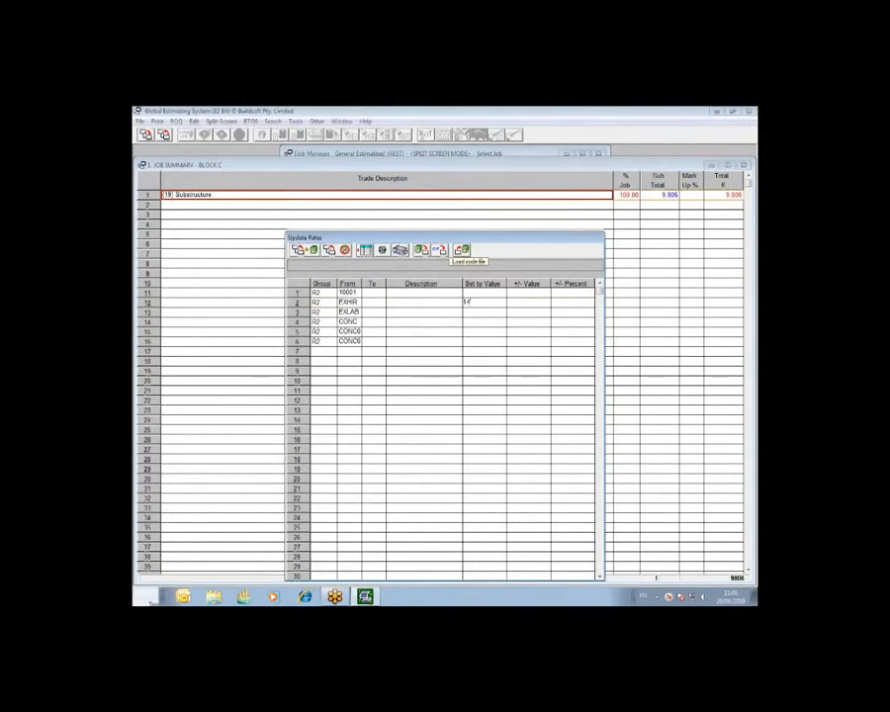
type("30")
key("Return")
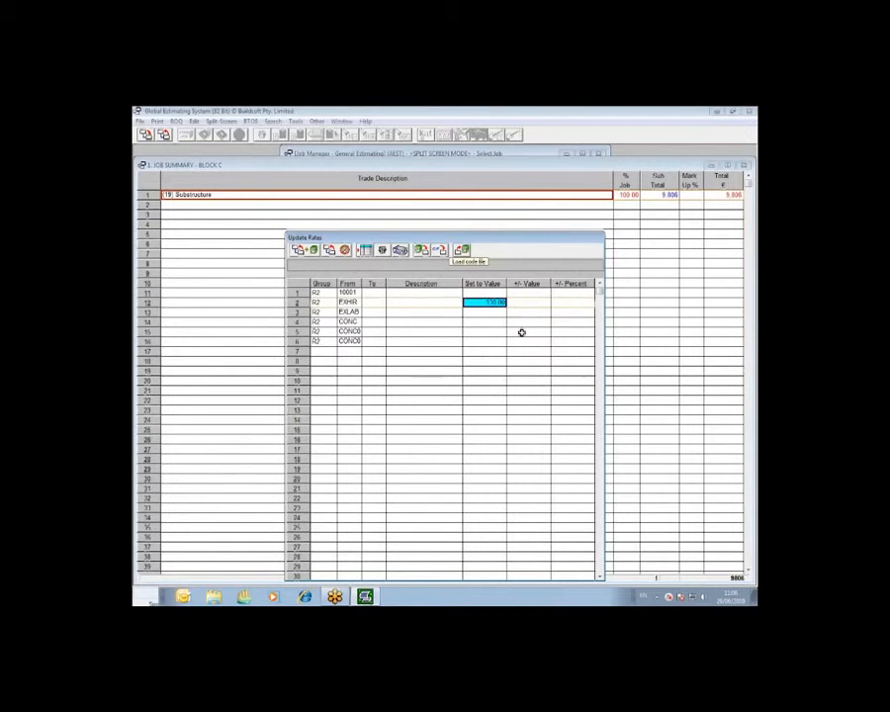
key("Down")
key("Right")
key("Right")
type("2")
key("Return")
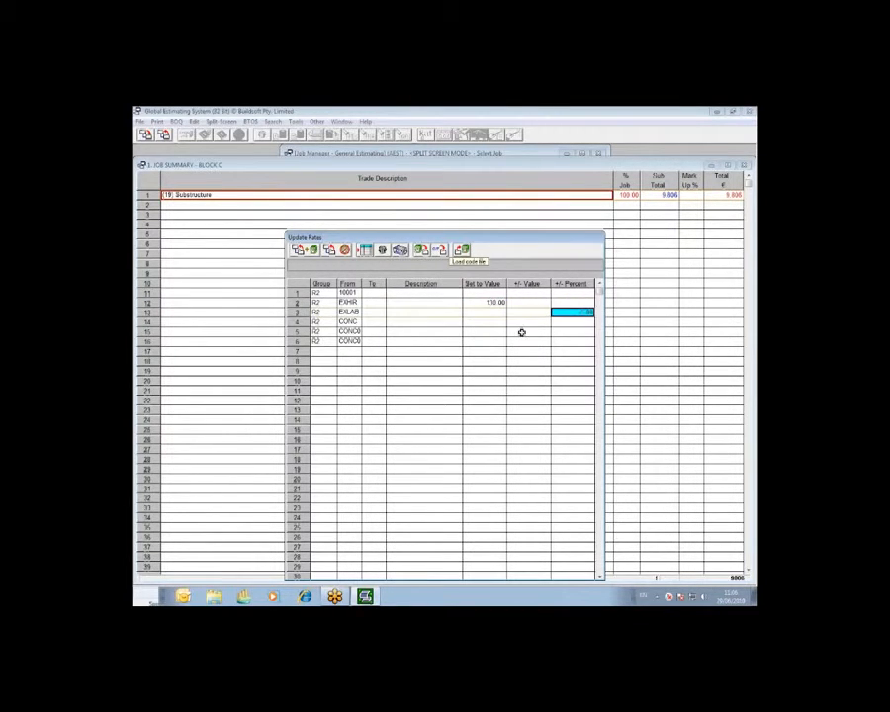
Set the CONC01 code's new rate value to 38.50 and apply the rate update to the job
key("Down")
key("Down")
key("Left")
key("Left")
type("38")
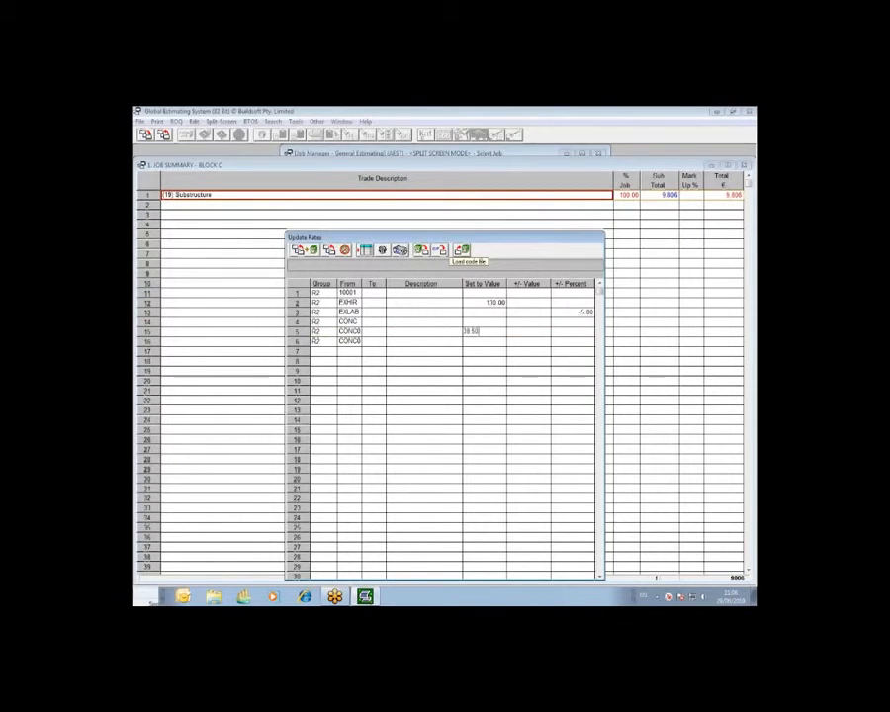
key("Return")
left_click(301, 250)
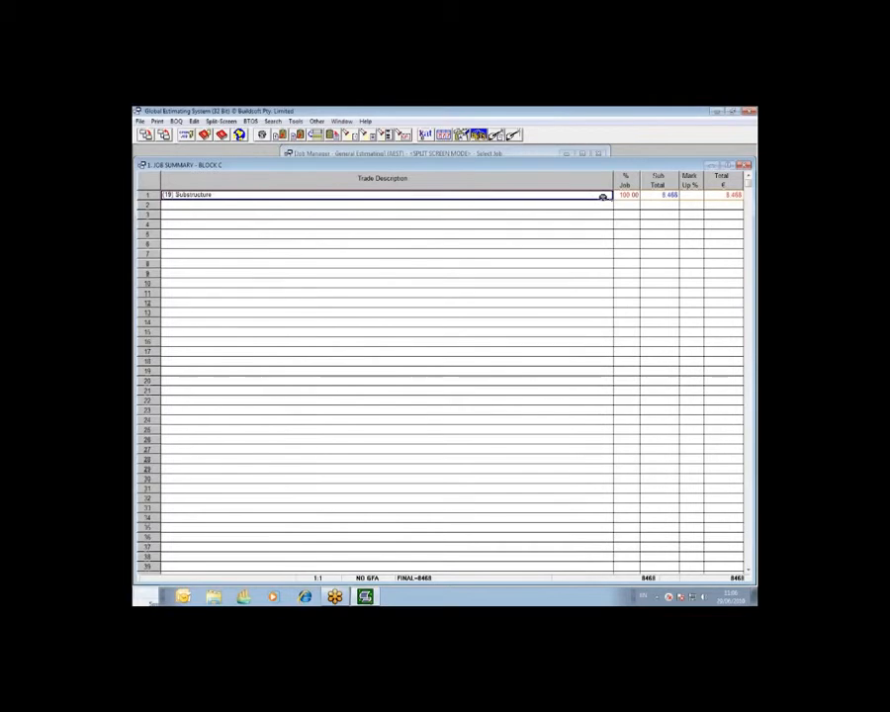
Open the blinding item's rate breakup in the Substructure trade to check the updated 20N20 concrete rate
double_click(599, 195)
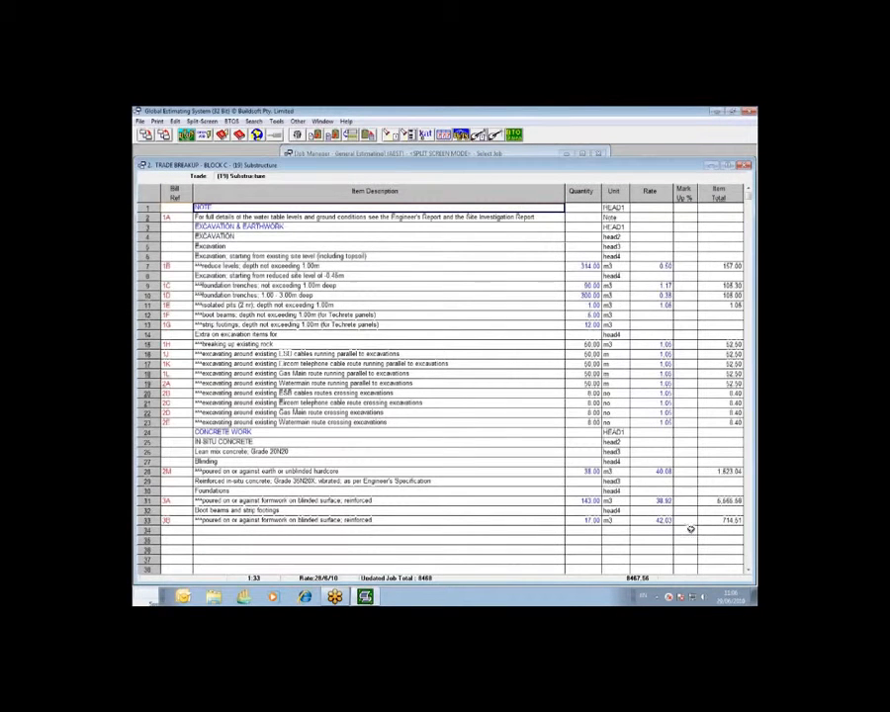
double_click(663, 471)
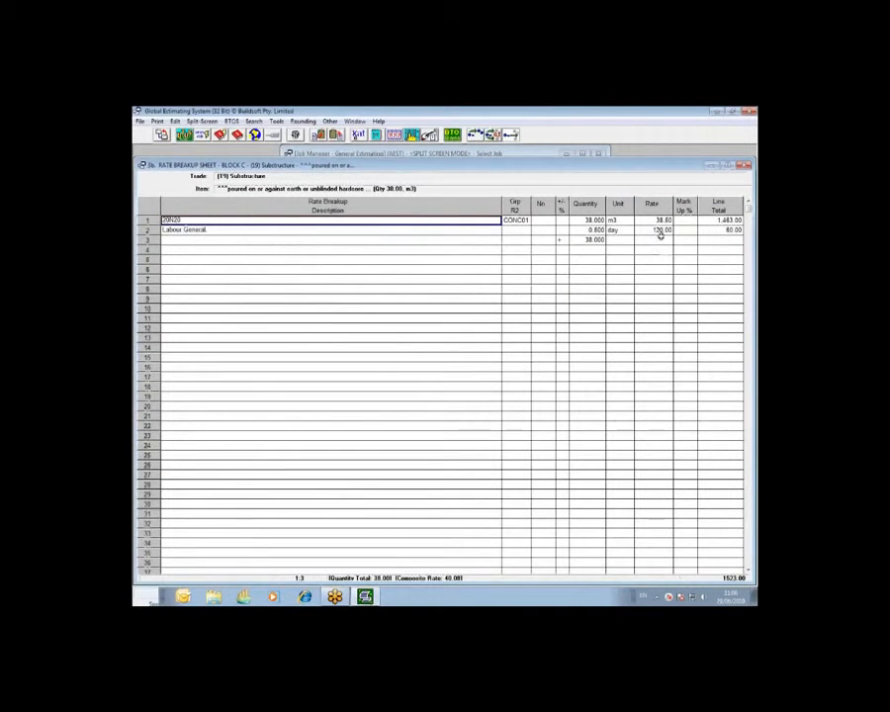
Check the CONC01 code's 20N20 concrete rate in the breakups of the blinding item and the 143 m3 foundations item
left_click(659, 219)
left_click(516, 219)
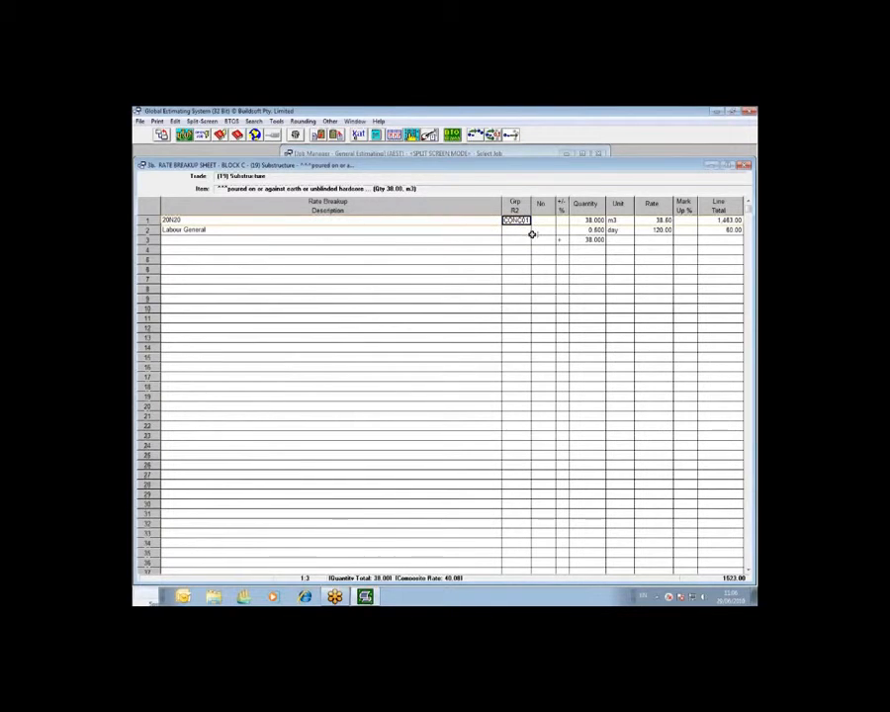
left_click(650, 221)
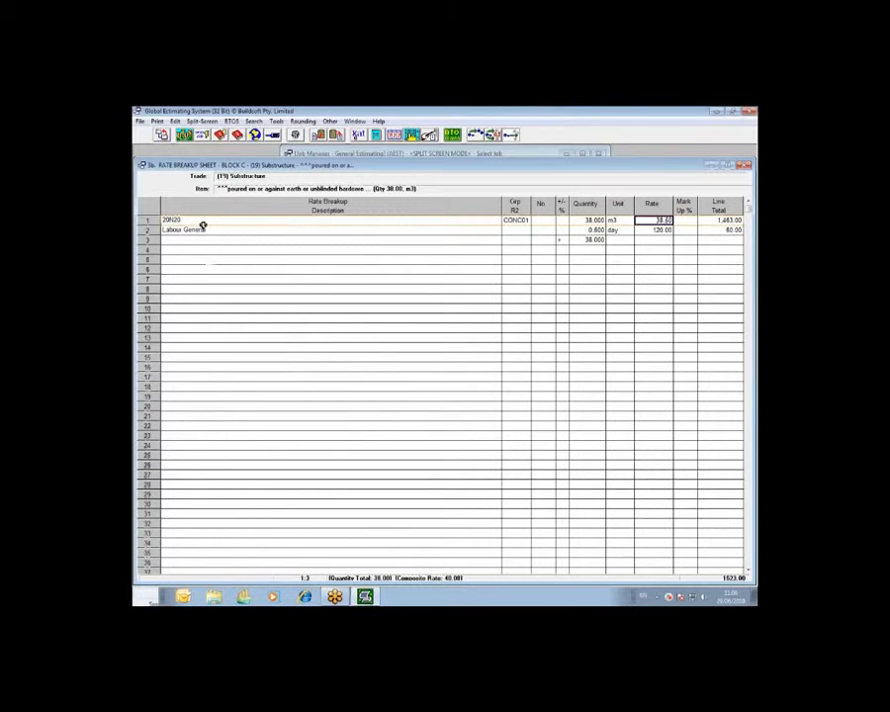
left_click(162, 135)
double_click(659, 500)
left_click(657, 221)
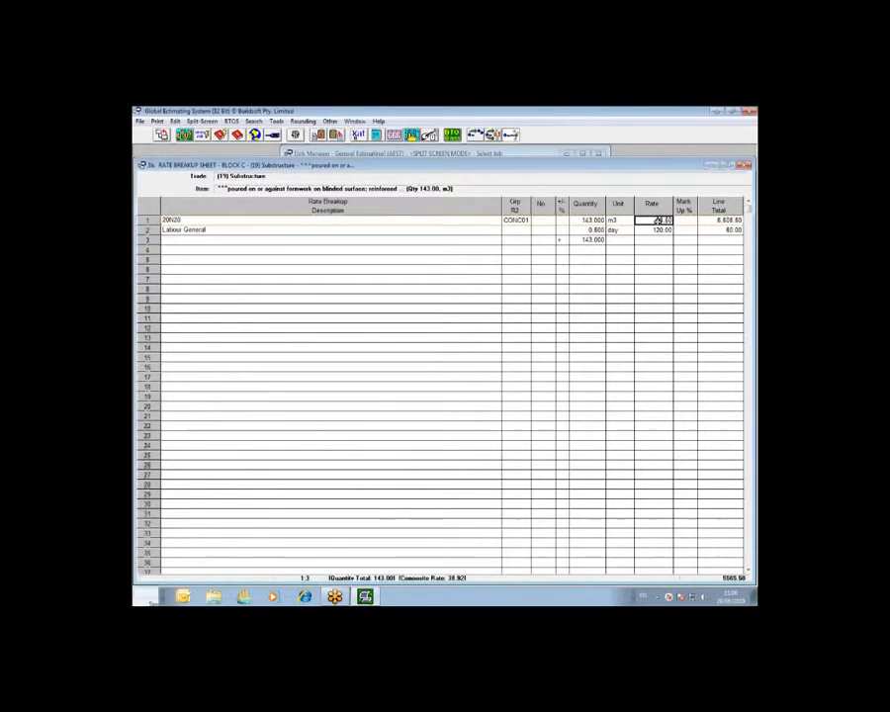
left_click(163, 136)
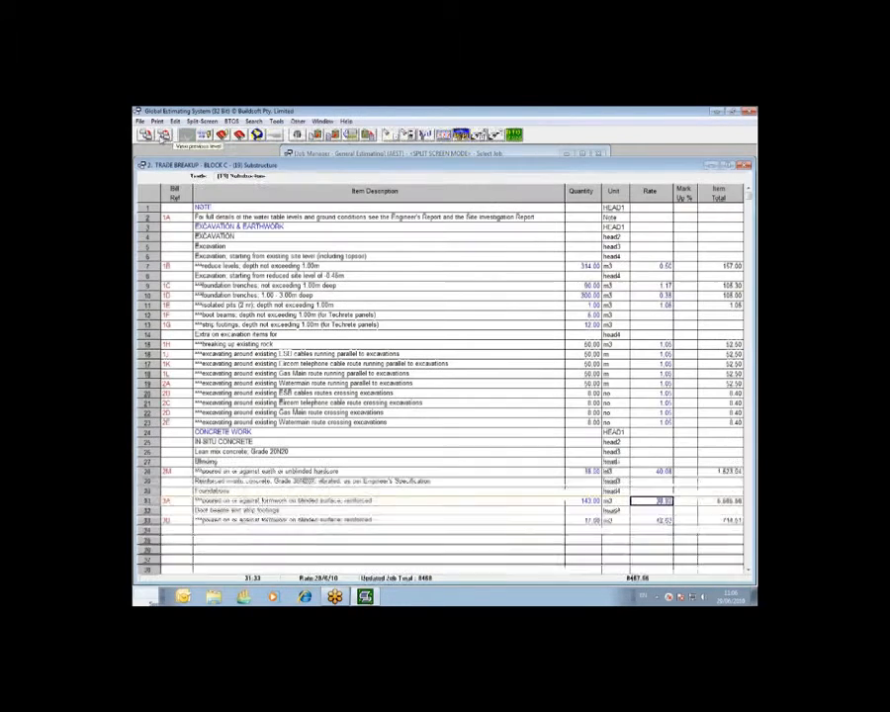
Check the Excavator Hire and Excavator Labour rates in the reduce levels item's breakup, and return to the job summary
double_click(665, 266)
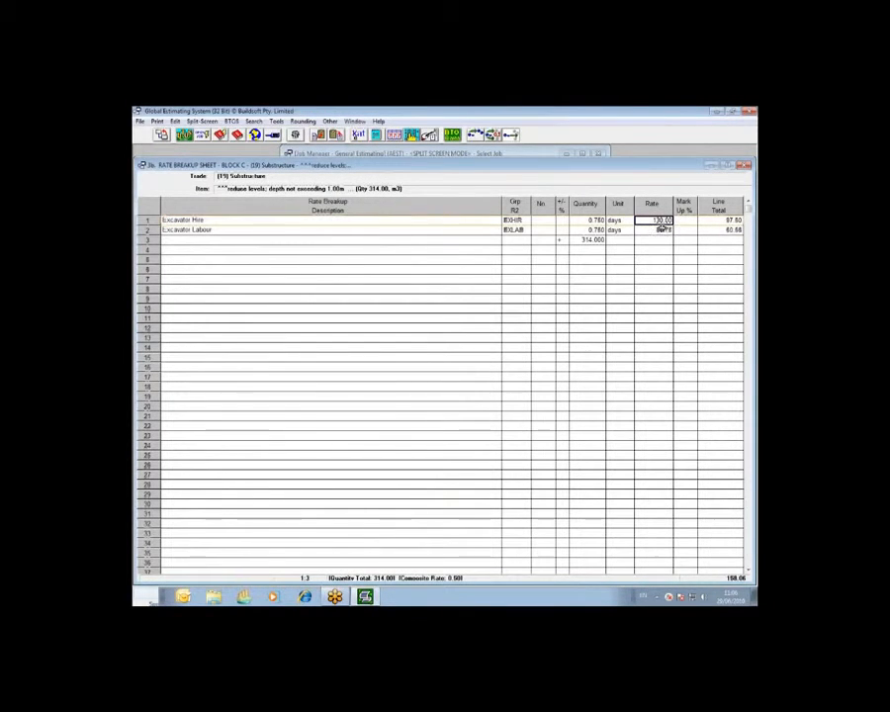
left_click(660, 231)
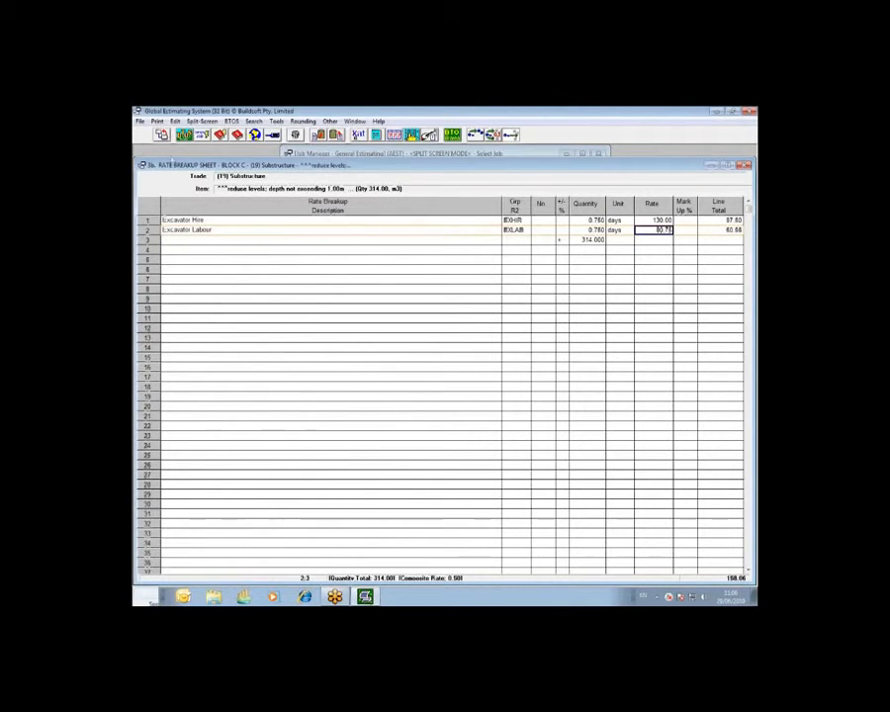
left_click(163, 136)
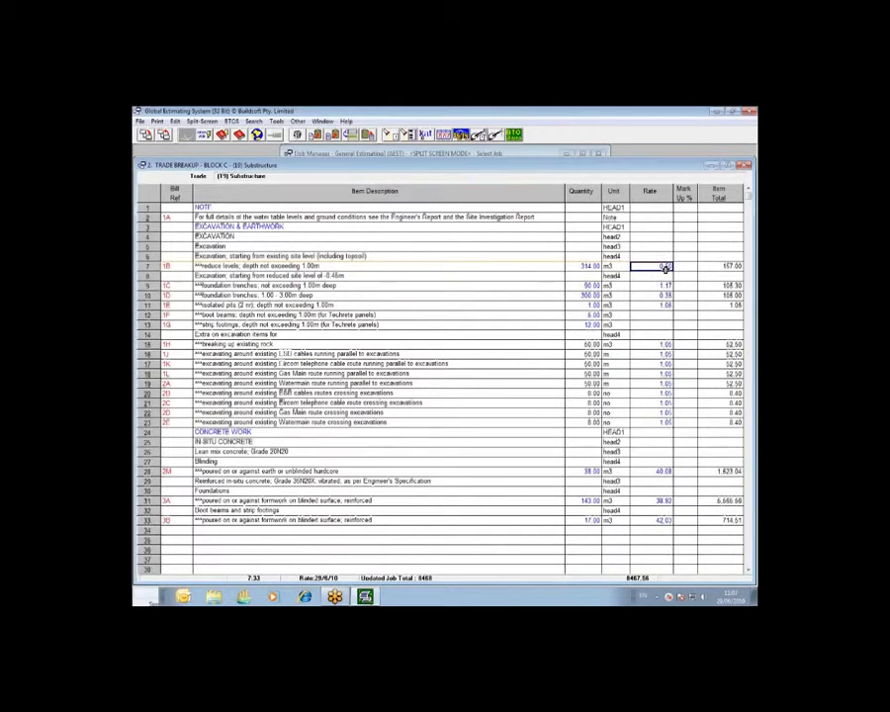
left_click(164, 135)
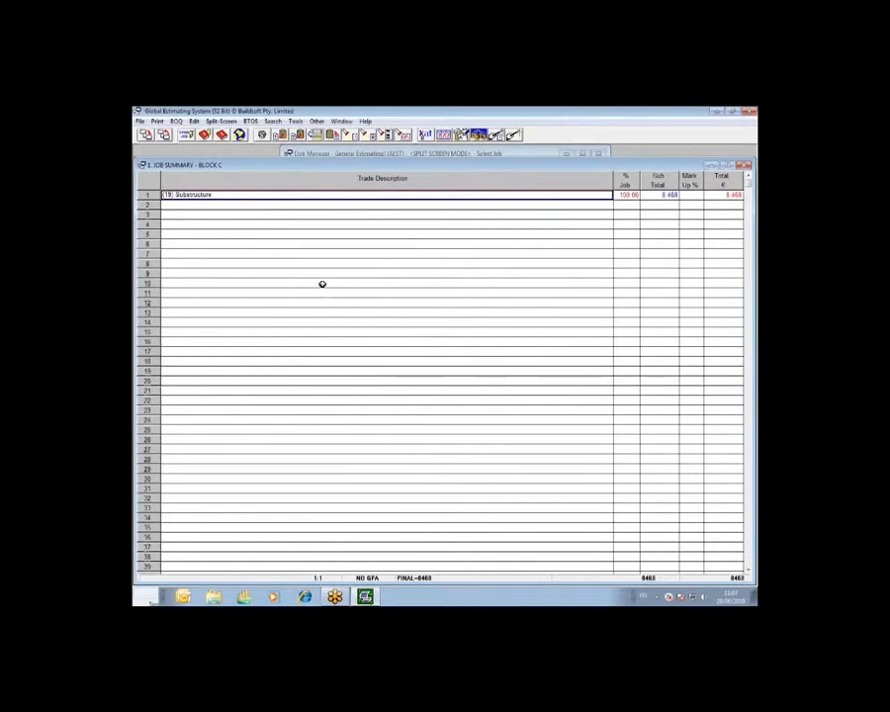
Reload the previous operations into the advanced Update Trade Rates table and apply them to the job again
left_click(294, 122)
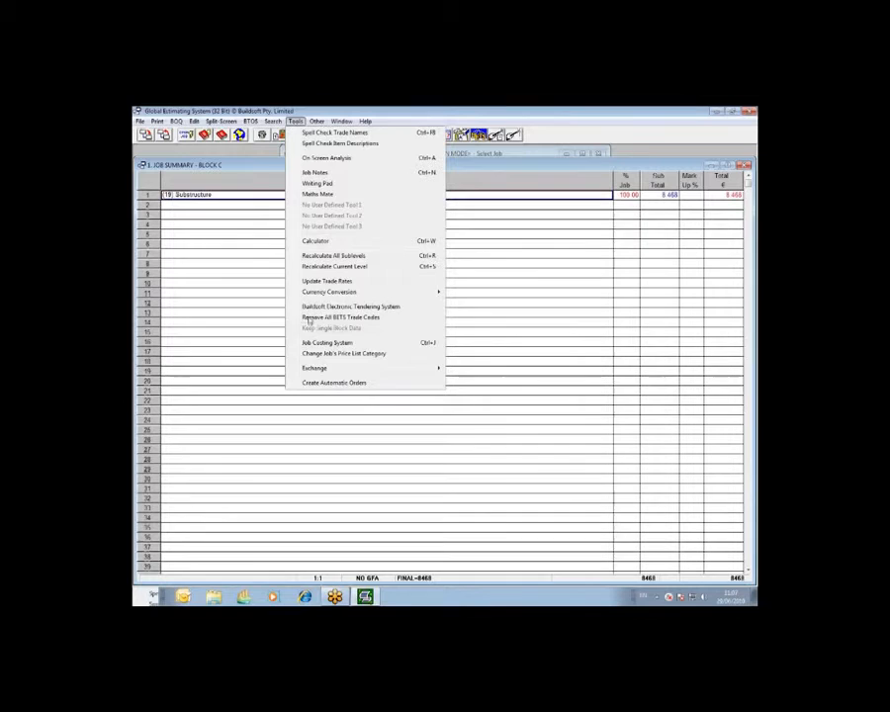
left_click(319, 282)
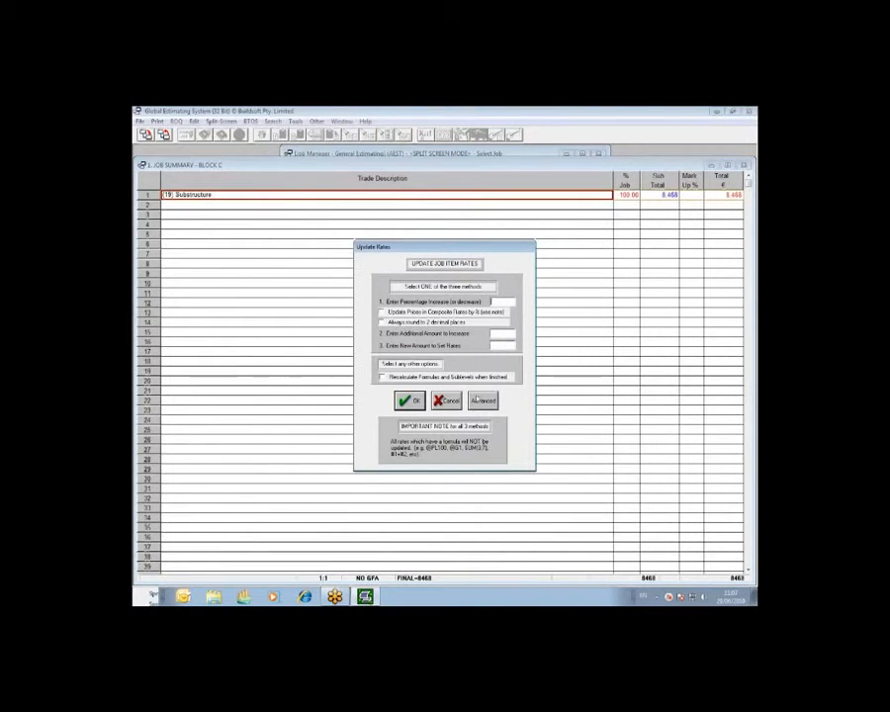
left_click(482, 400)
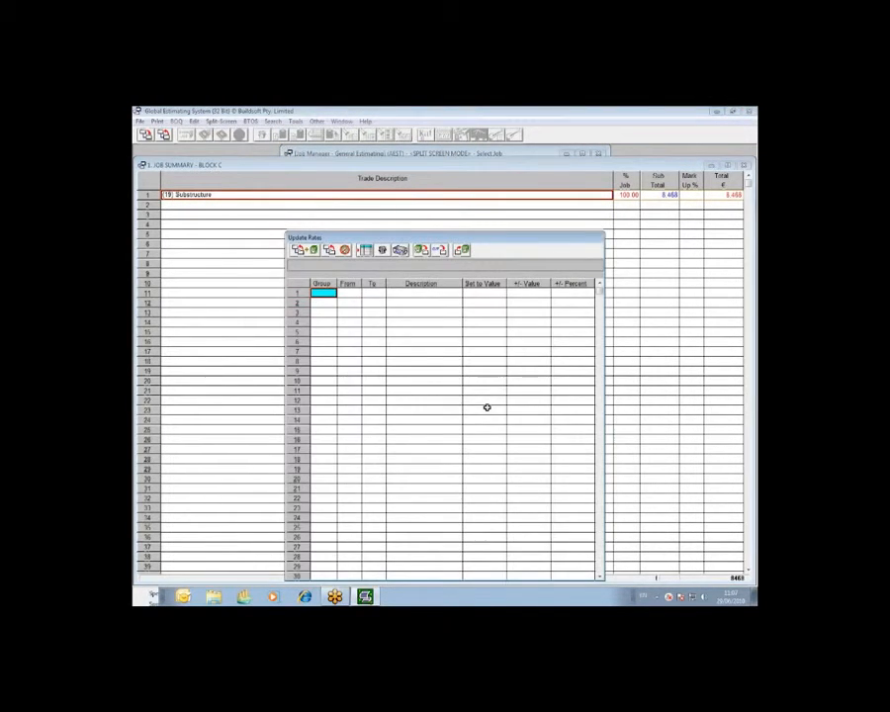
left_click(425, 254)
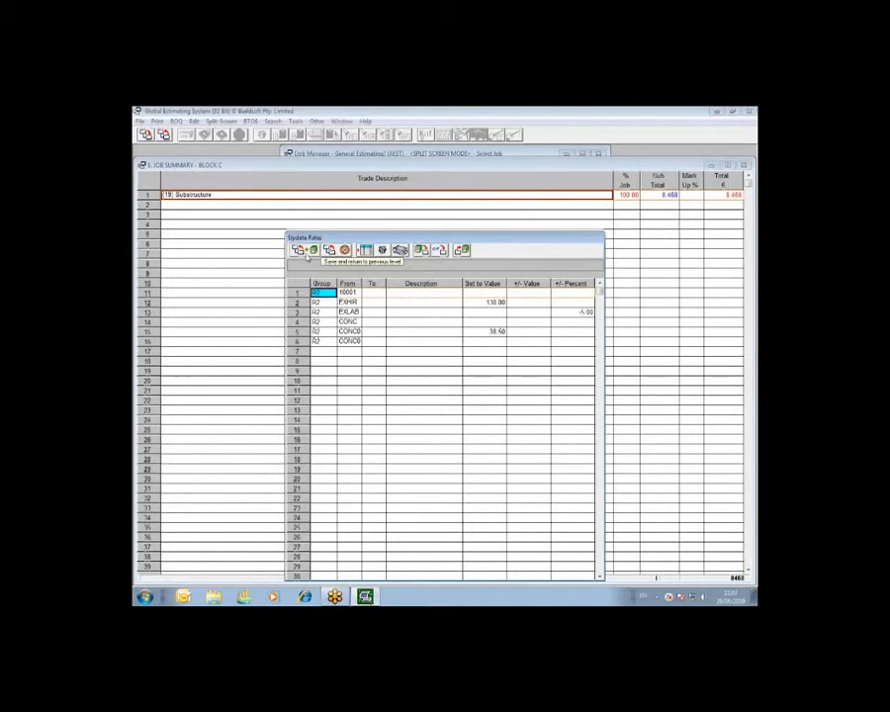
left_click(305, 253)
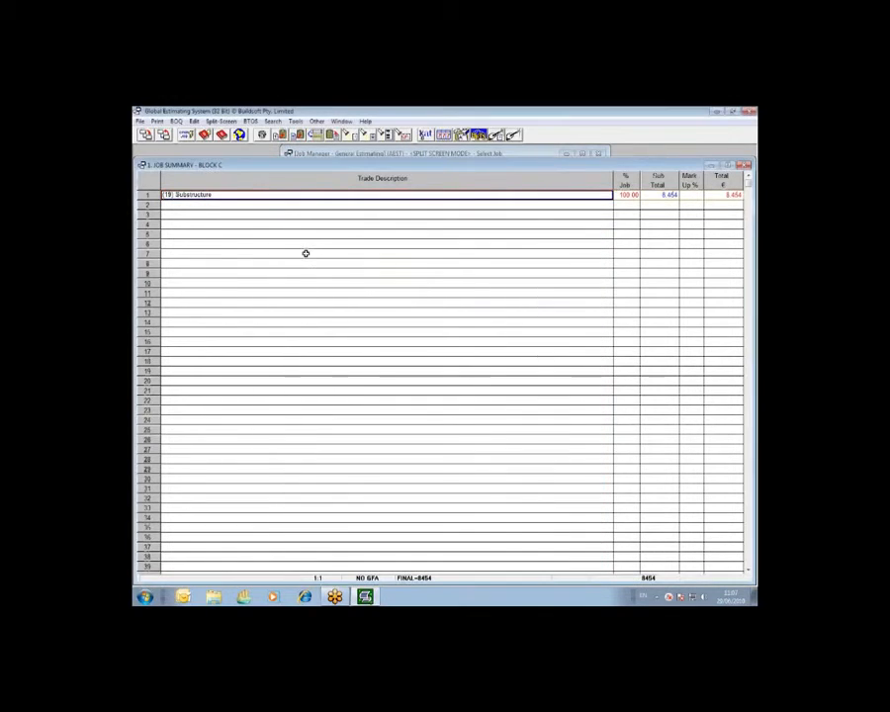
Compare the job totals of BLOCK C PRE CHANGE and BLOCK C in the job list, and reopen BLOCK C
left_click(164, 135)
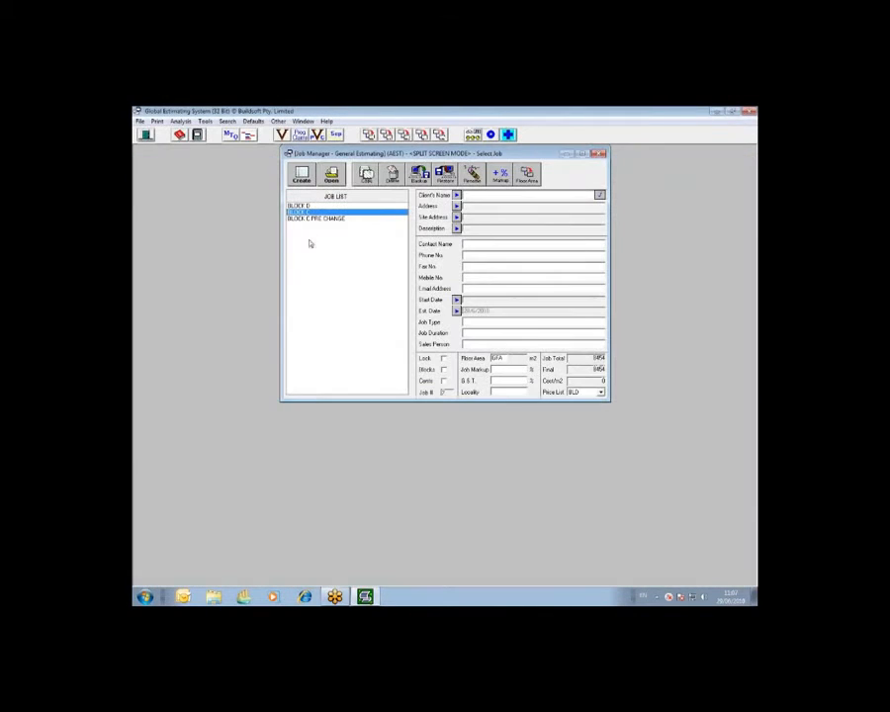
left_click(324, 218)
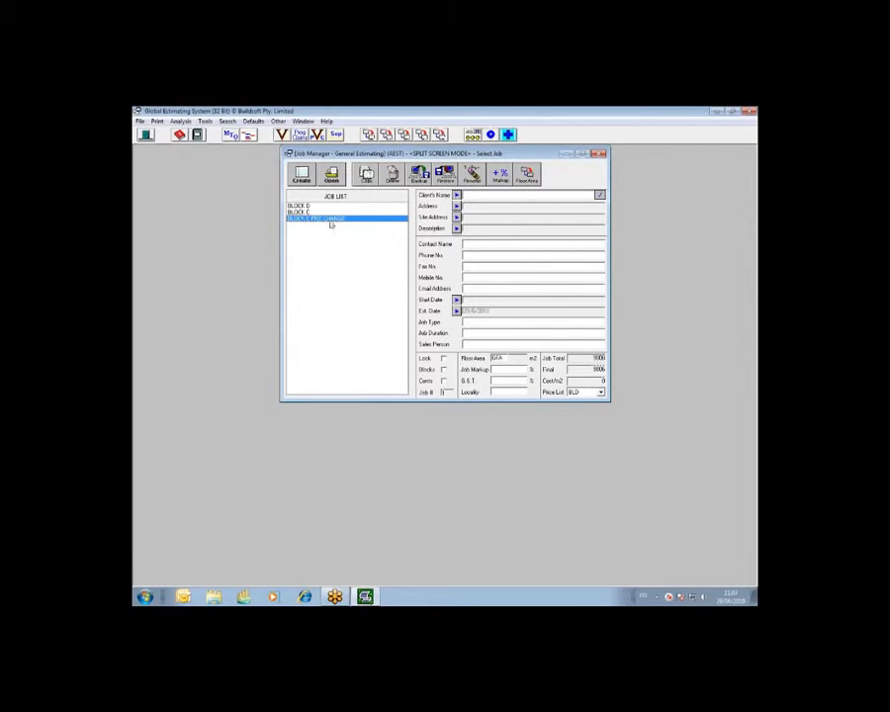
key("Up")
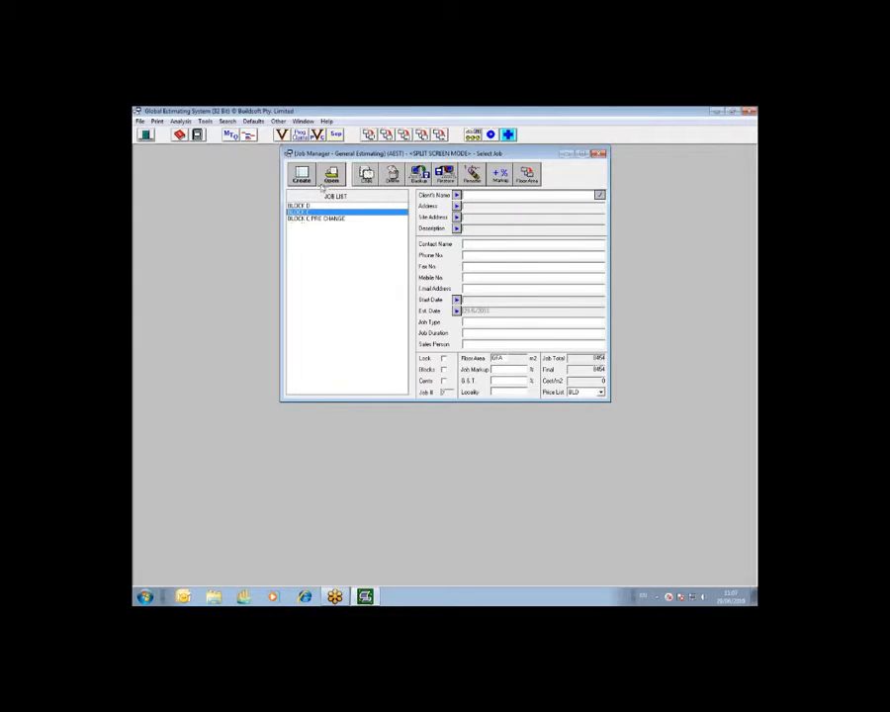
left_click(332, 177)
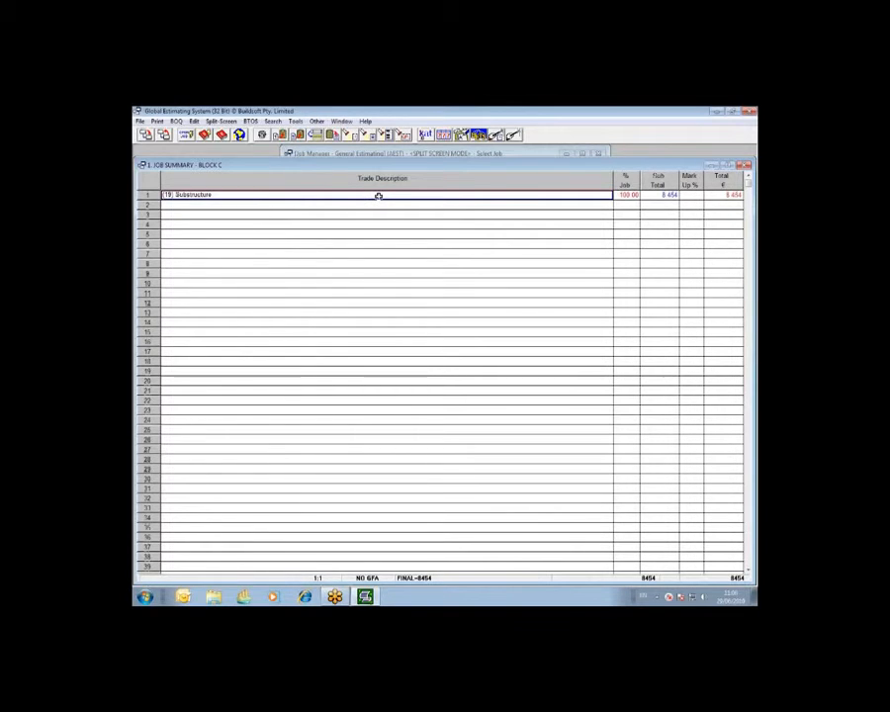
left_click(295, 120)
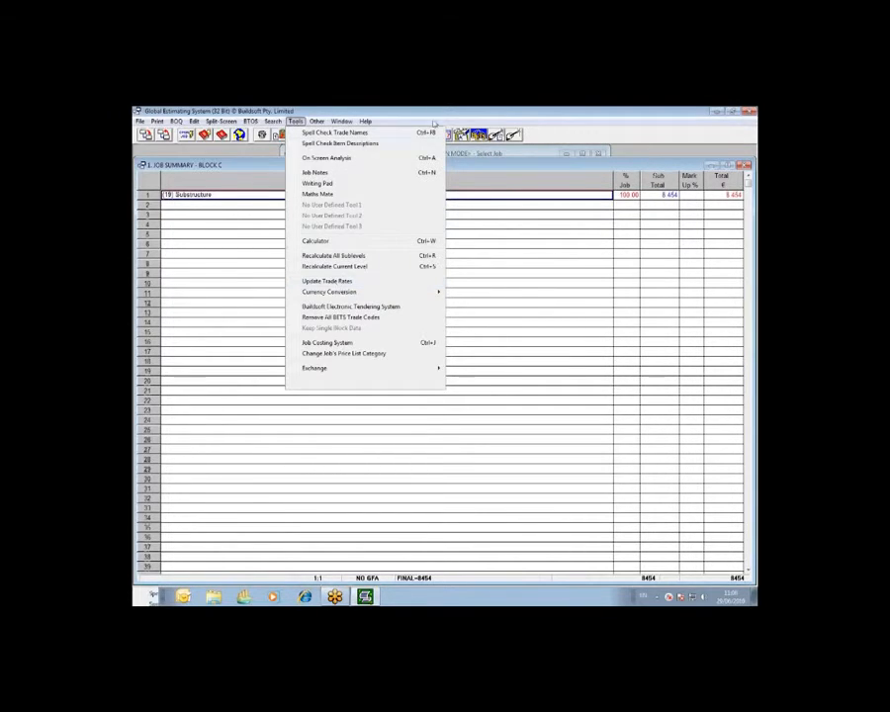
left_click(431, 110)
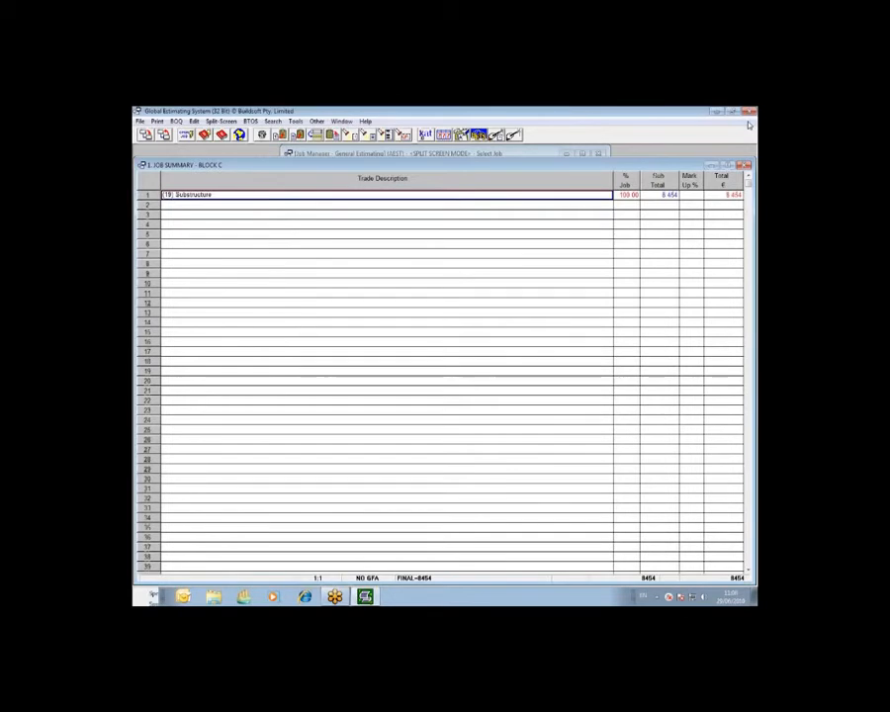
left_click(748, 125)
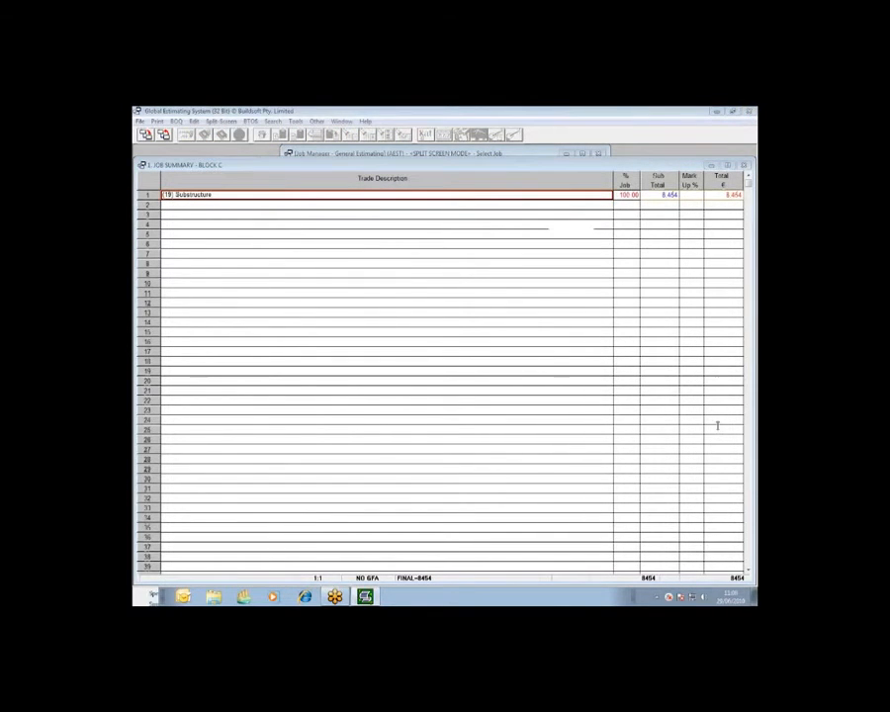